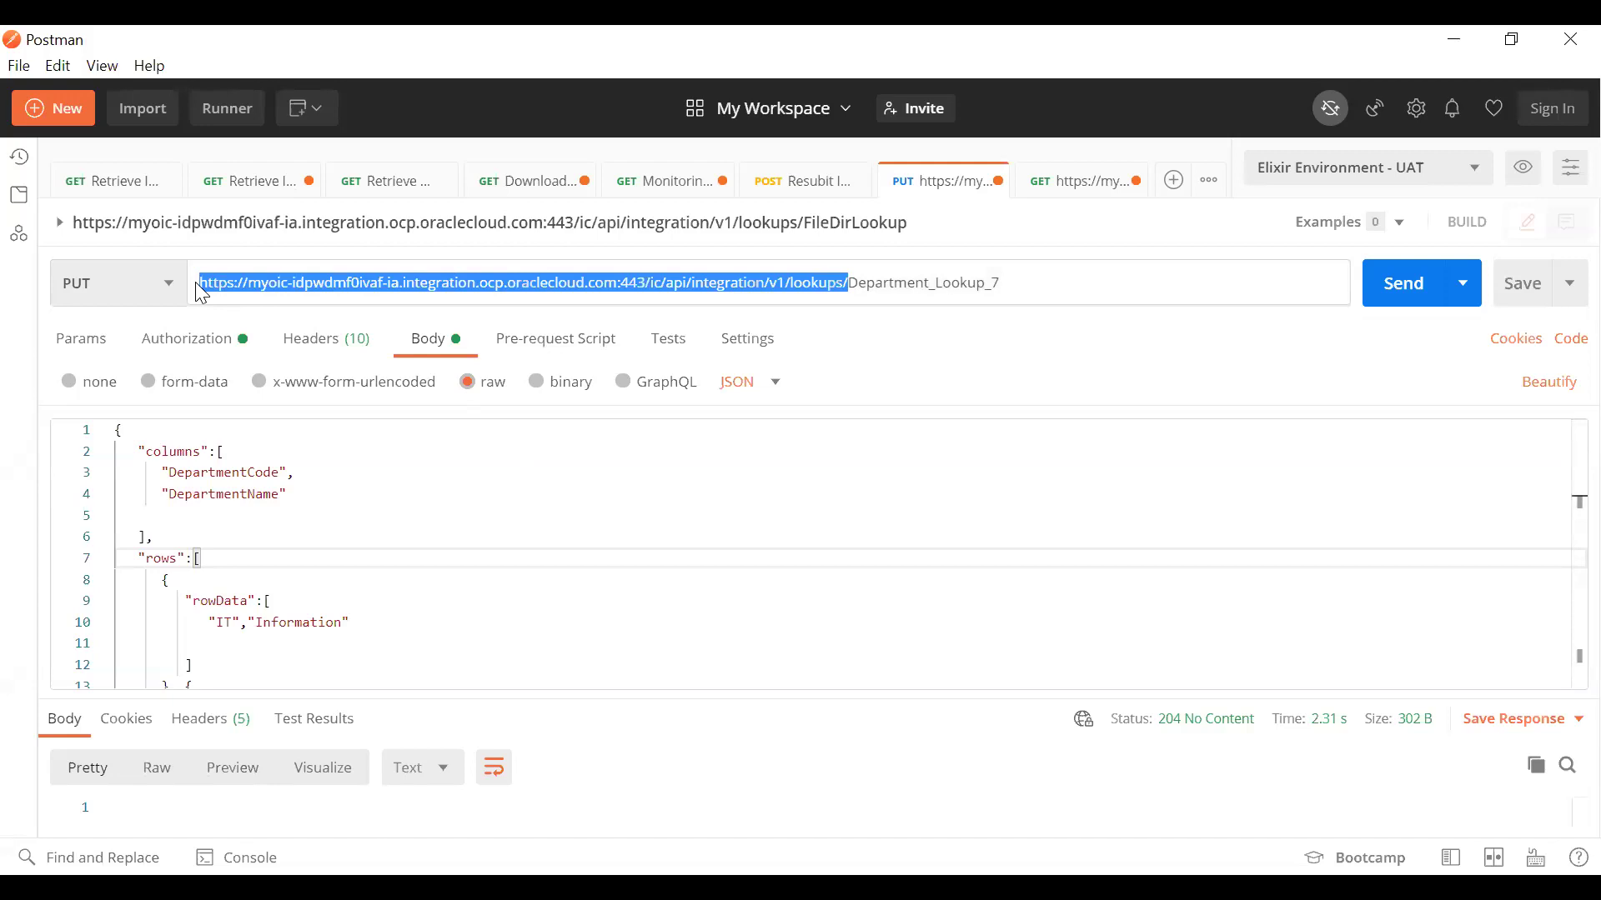
Examine the PUT request URL's host, its /ic/api/integration/v1/lookups path and the Department_Lookup_7 lookup name
click(648, 282)
drag(647, 283, 179, 281)
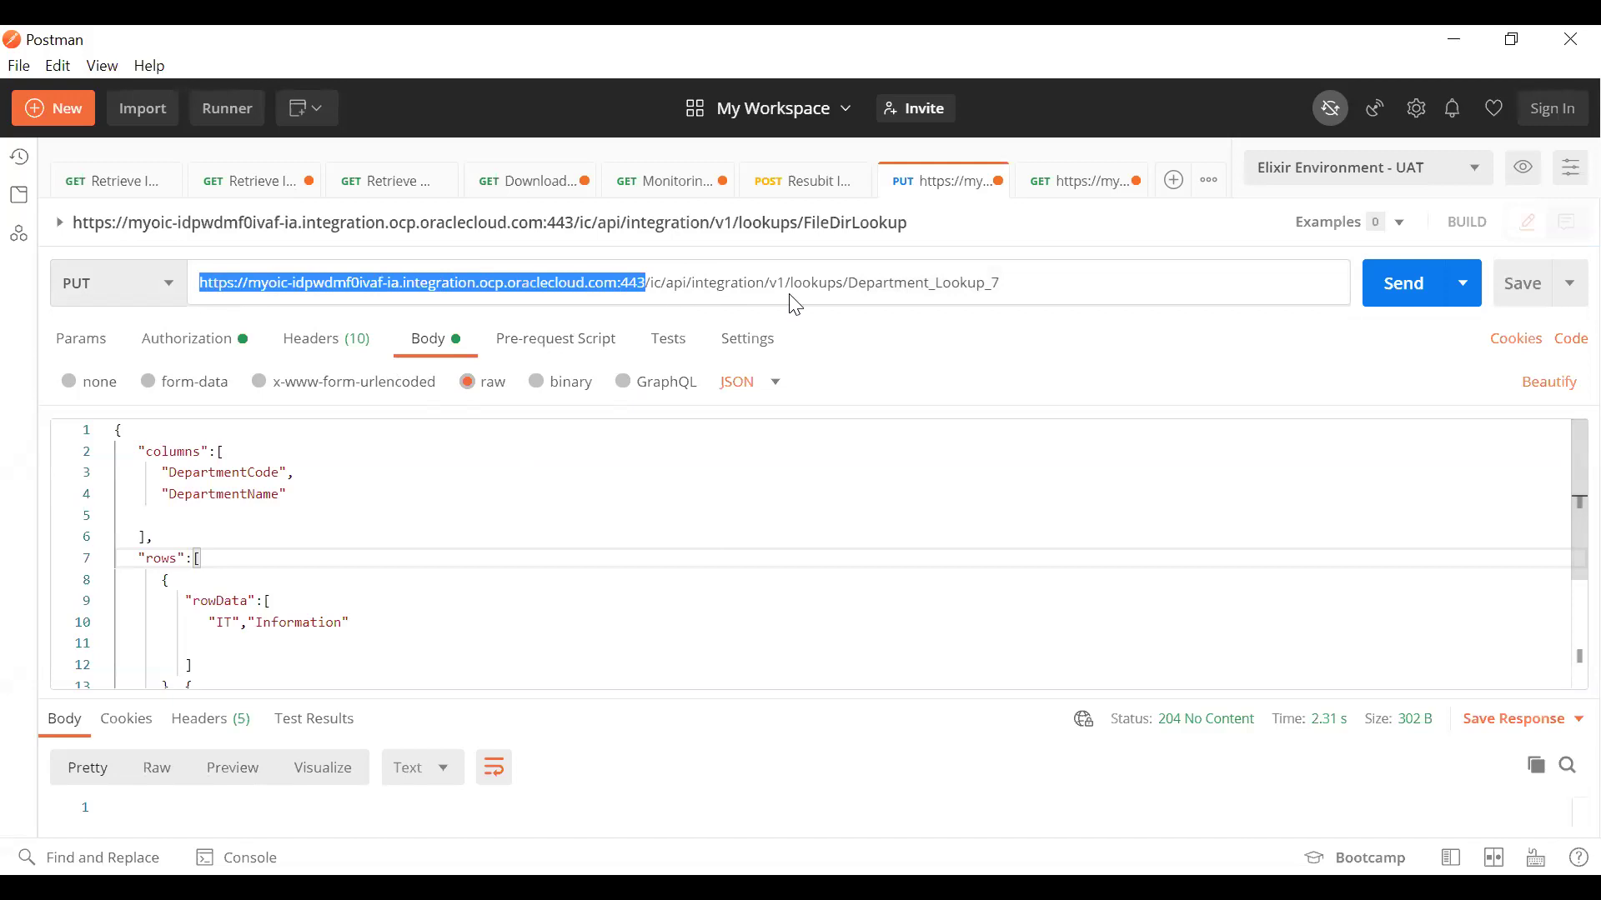
click(647, 284)
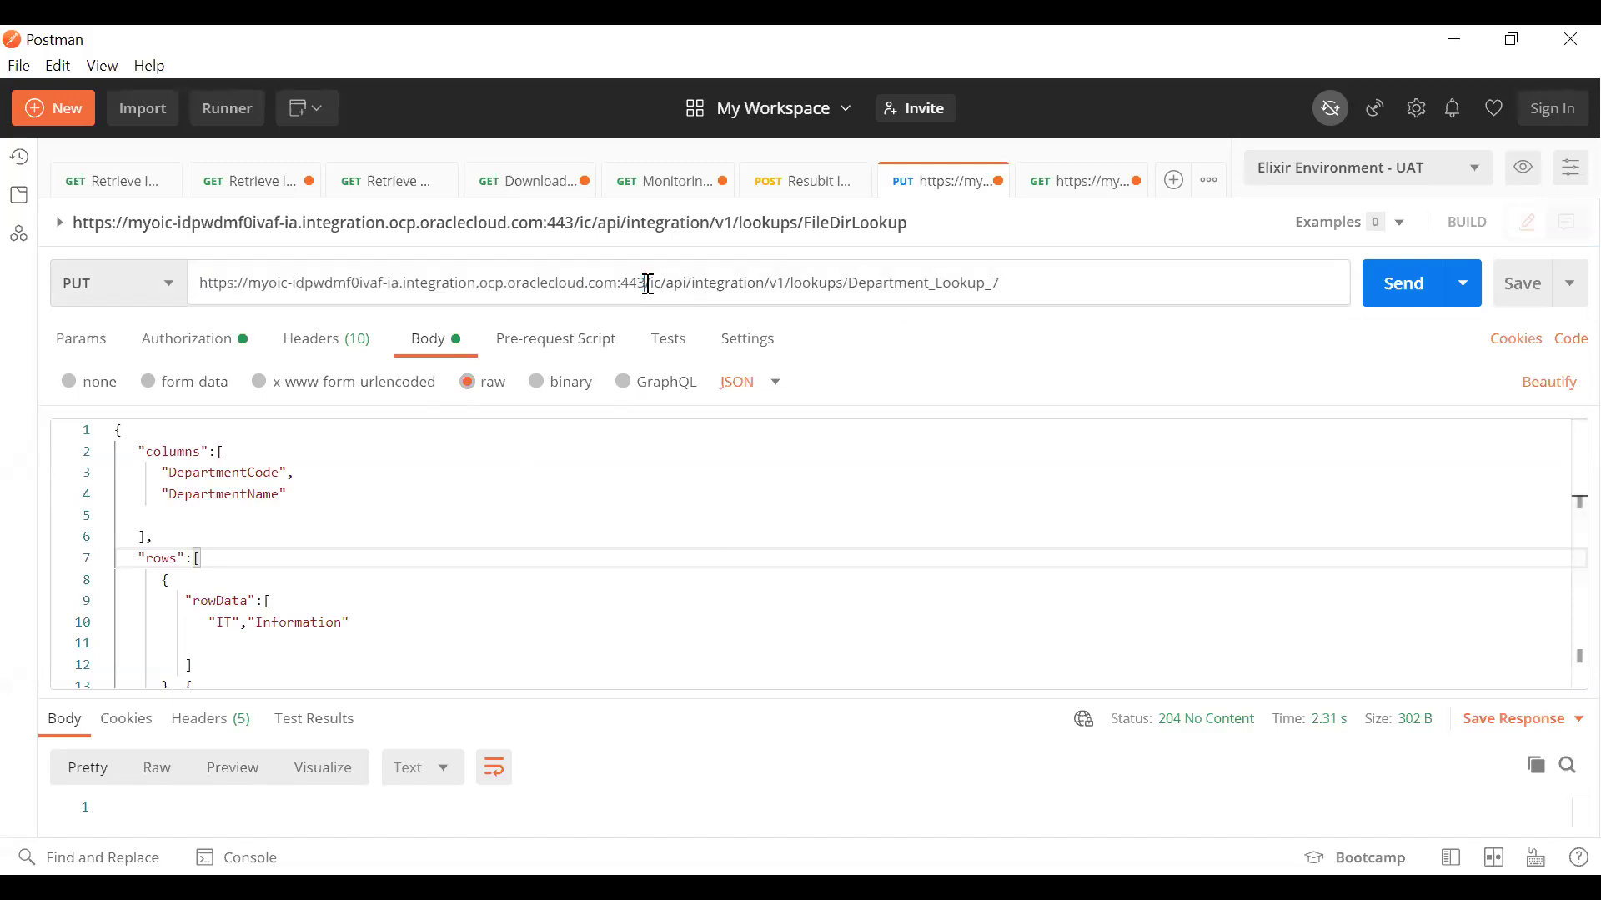
drag(647, 284, 846, 275)
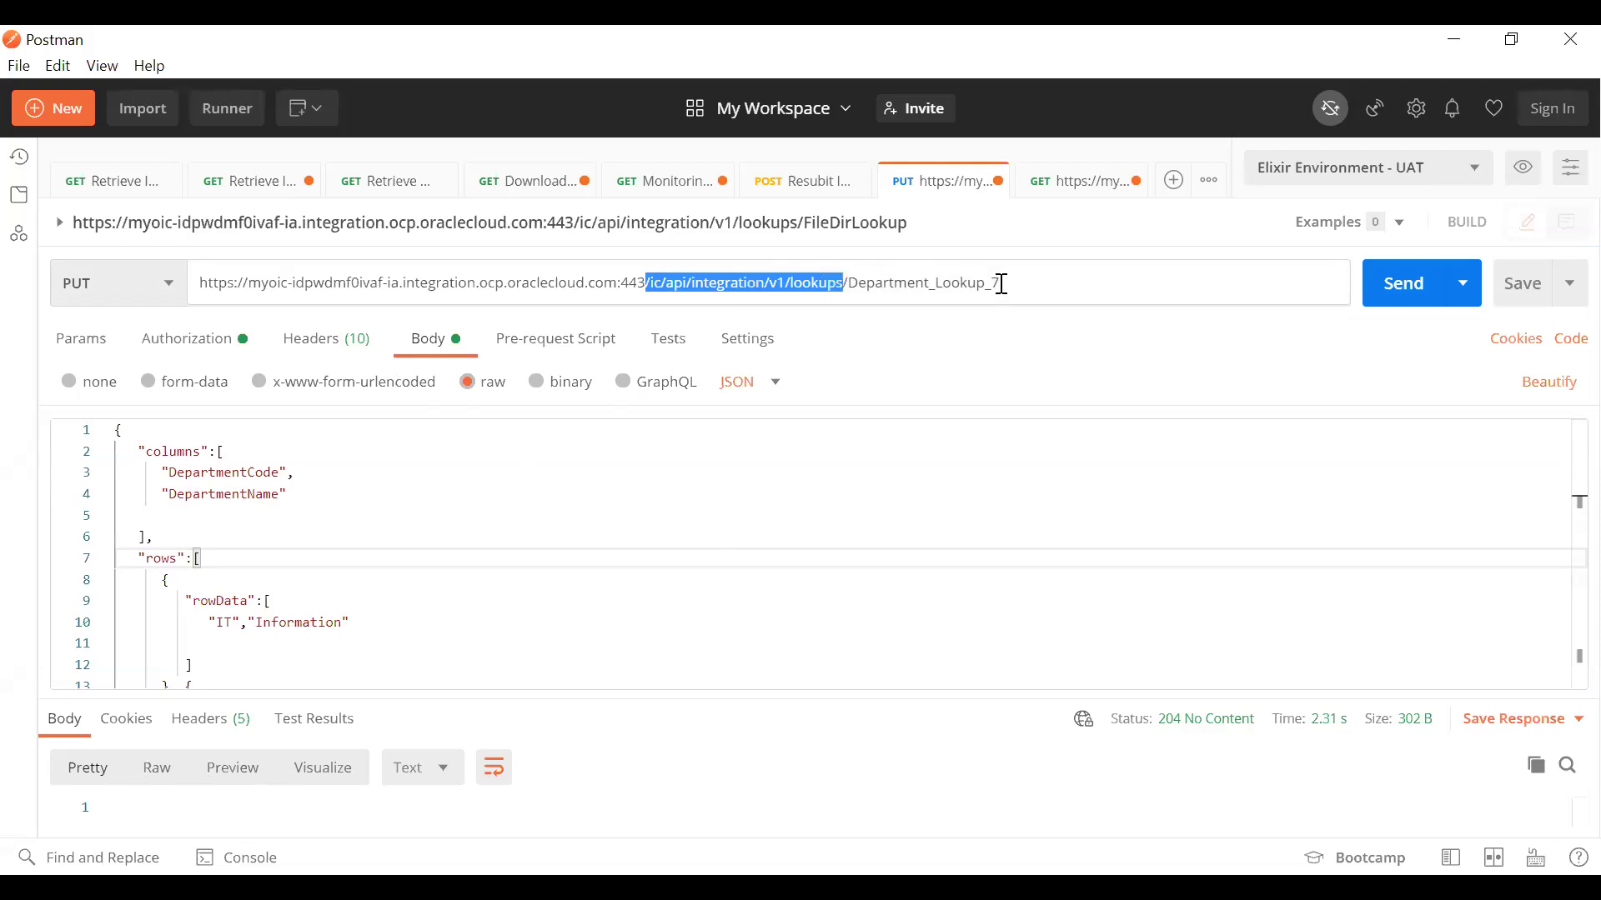
double_click(917, 284)
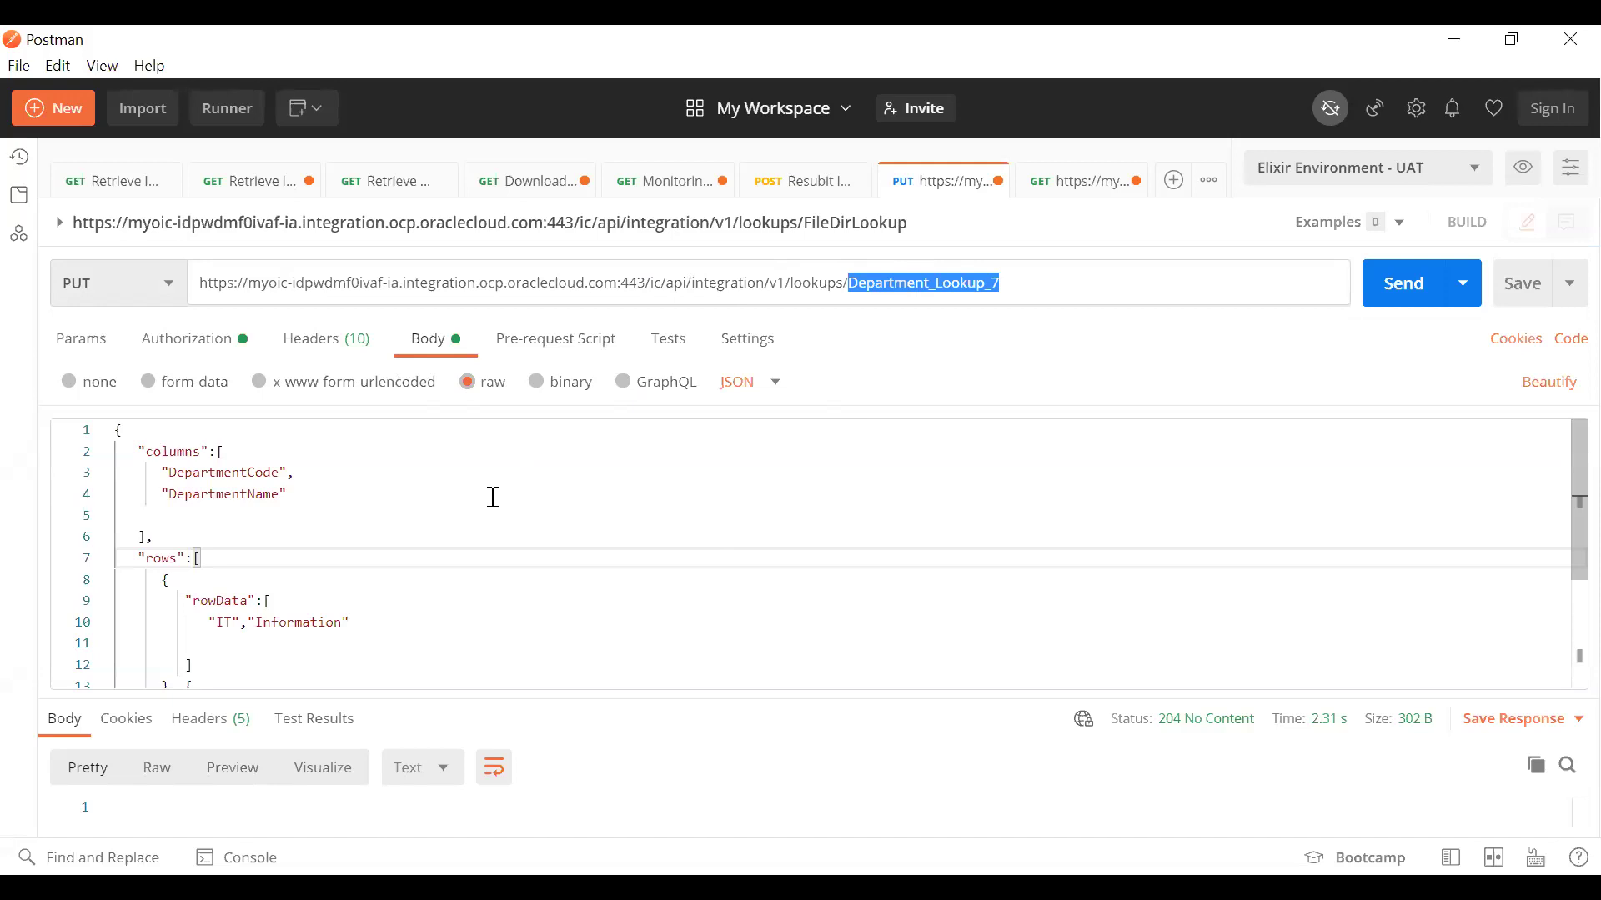
Look over the raw JSON request body and check the request's Basic Auth authorization settings
click(144, 434)
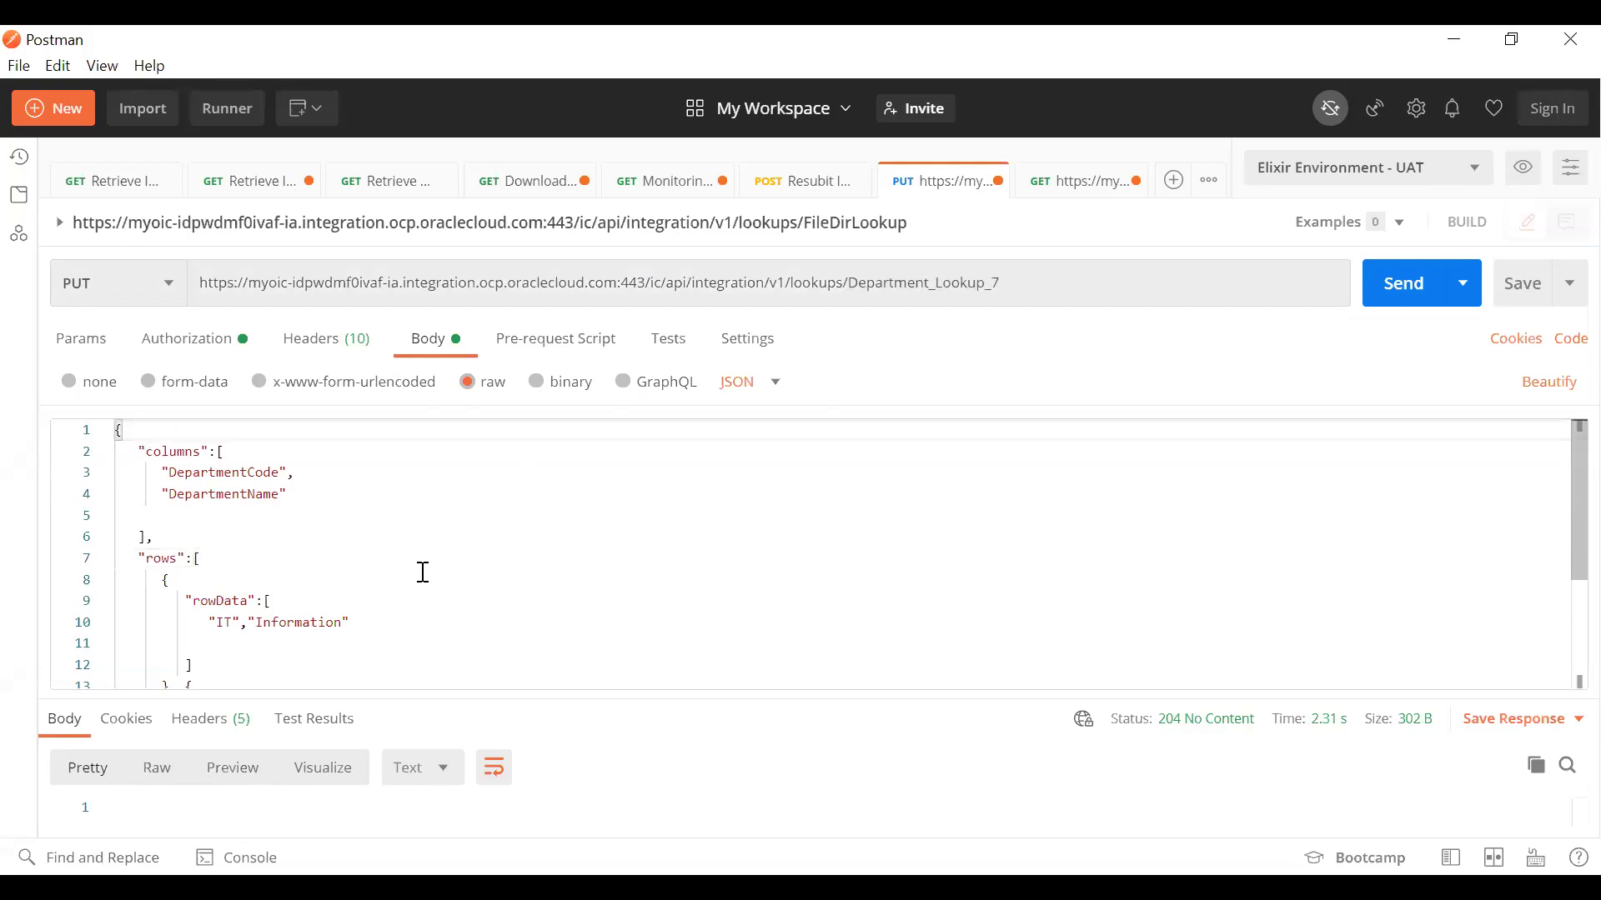
scroll(424, 572, down, 3)
scroll(423, 573, up, 3)
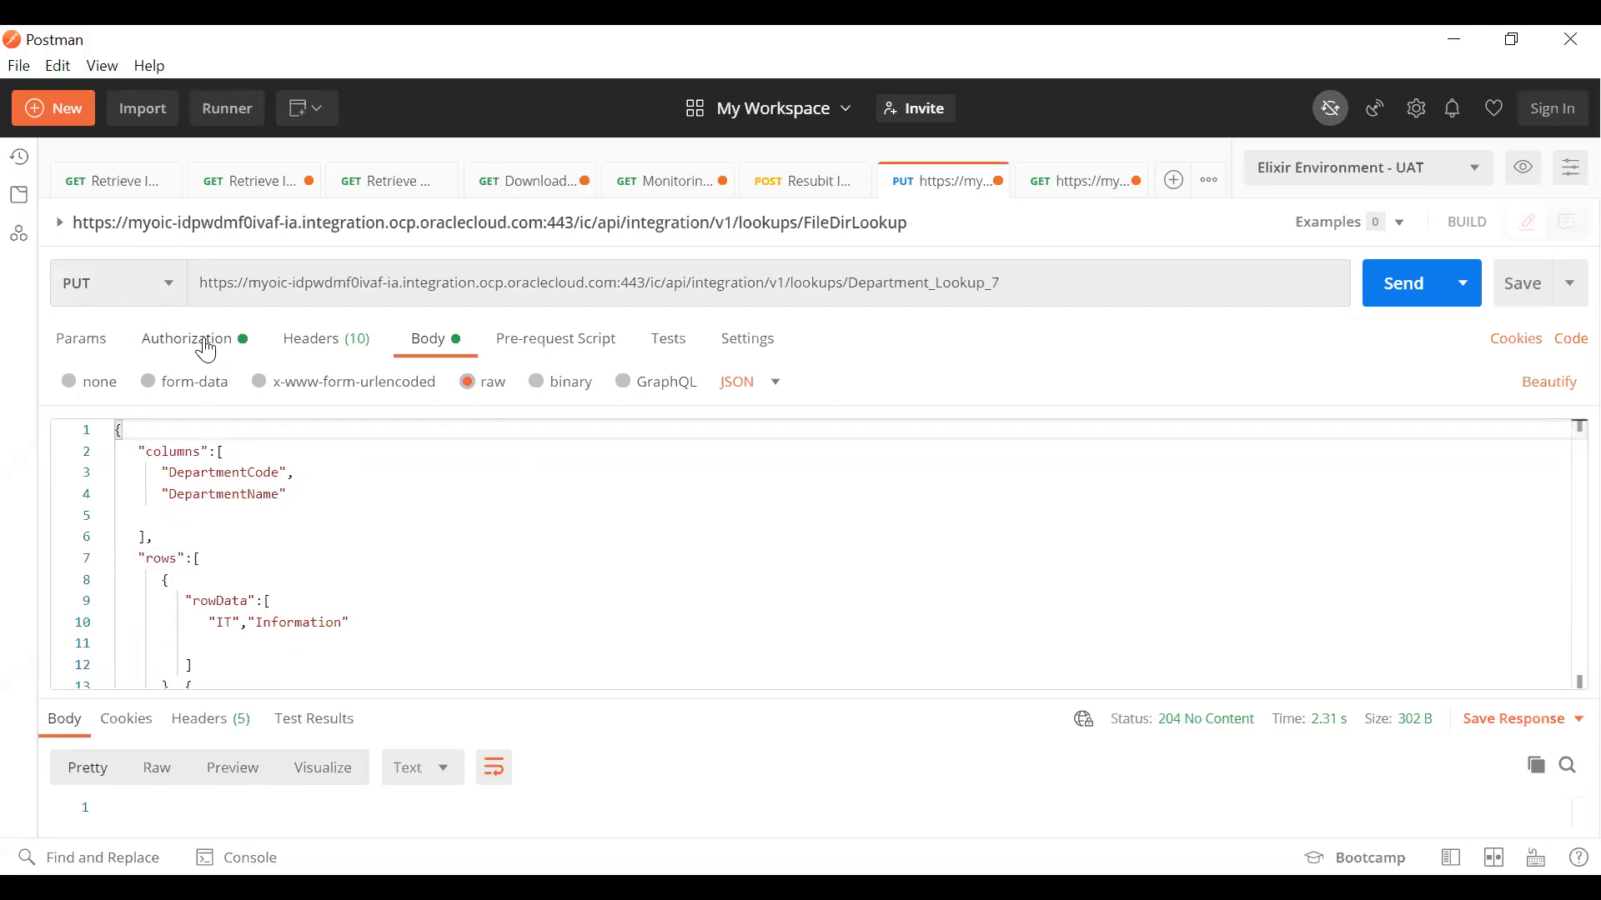
click(207, 350)
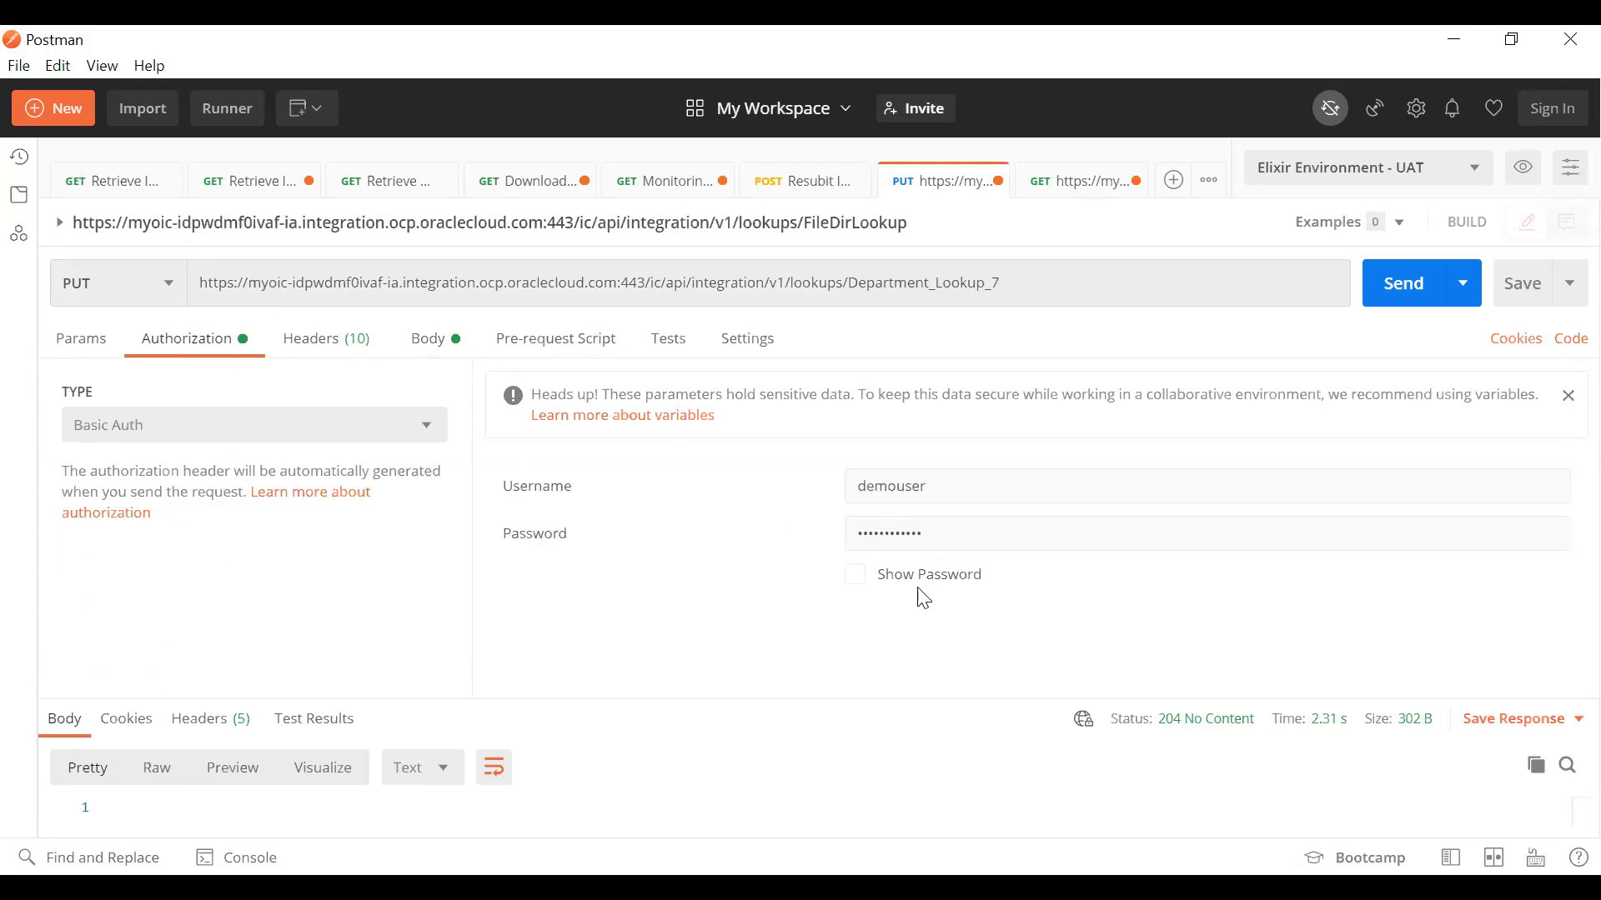
Return to the request body and review the DepartmentCode and DepartmentName entries in the columns array
click(442, 342)
double_click(178, 458)
double_click(212, 473)
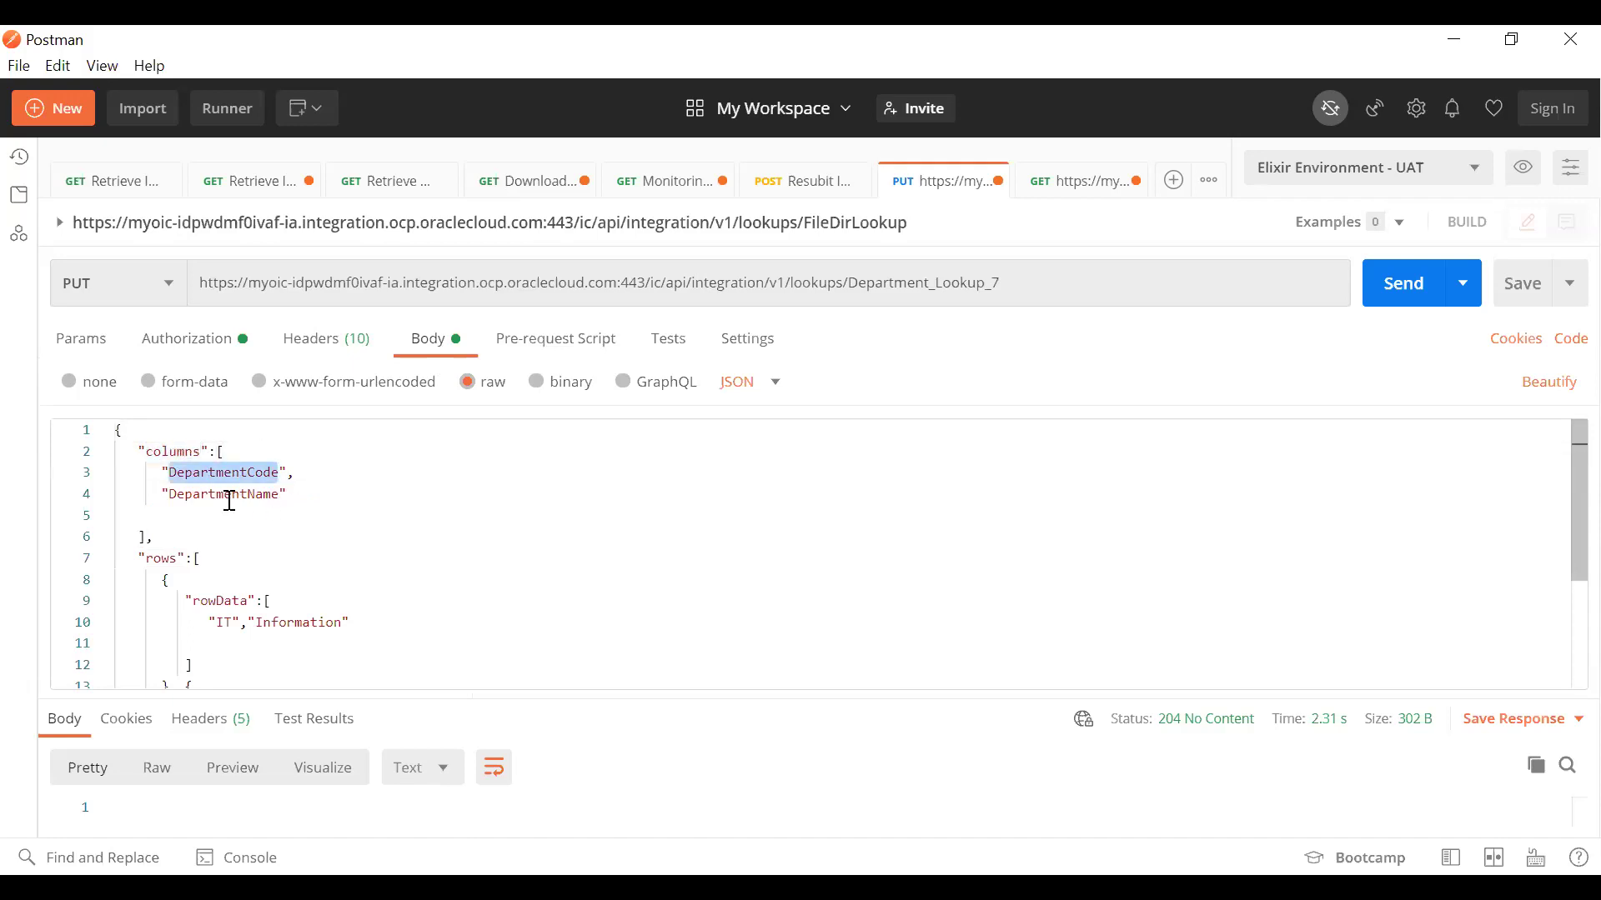
double_click(223, 497)
scroll(223, 501, down, 1)
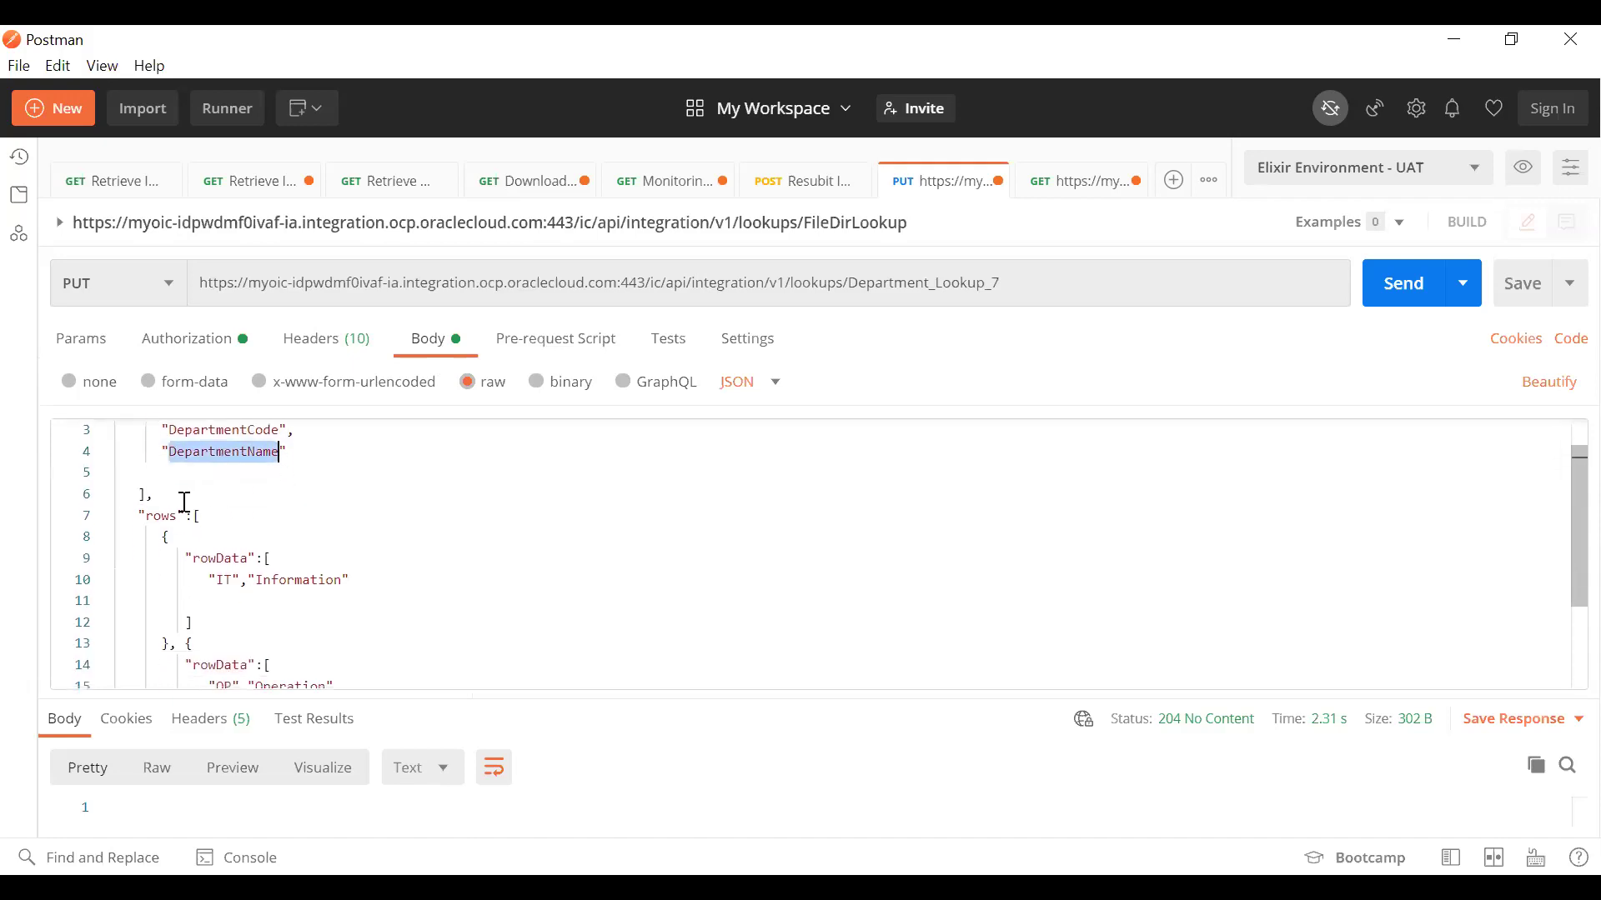
Review the rows array with its IT and OP rowData entries, down to the lookup name in the request body
drag(145, 513, 422, 535)
scroll(422, 552, down, 1)
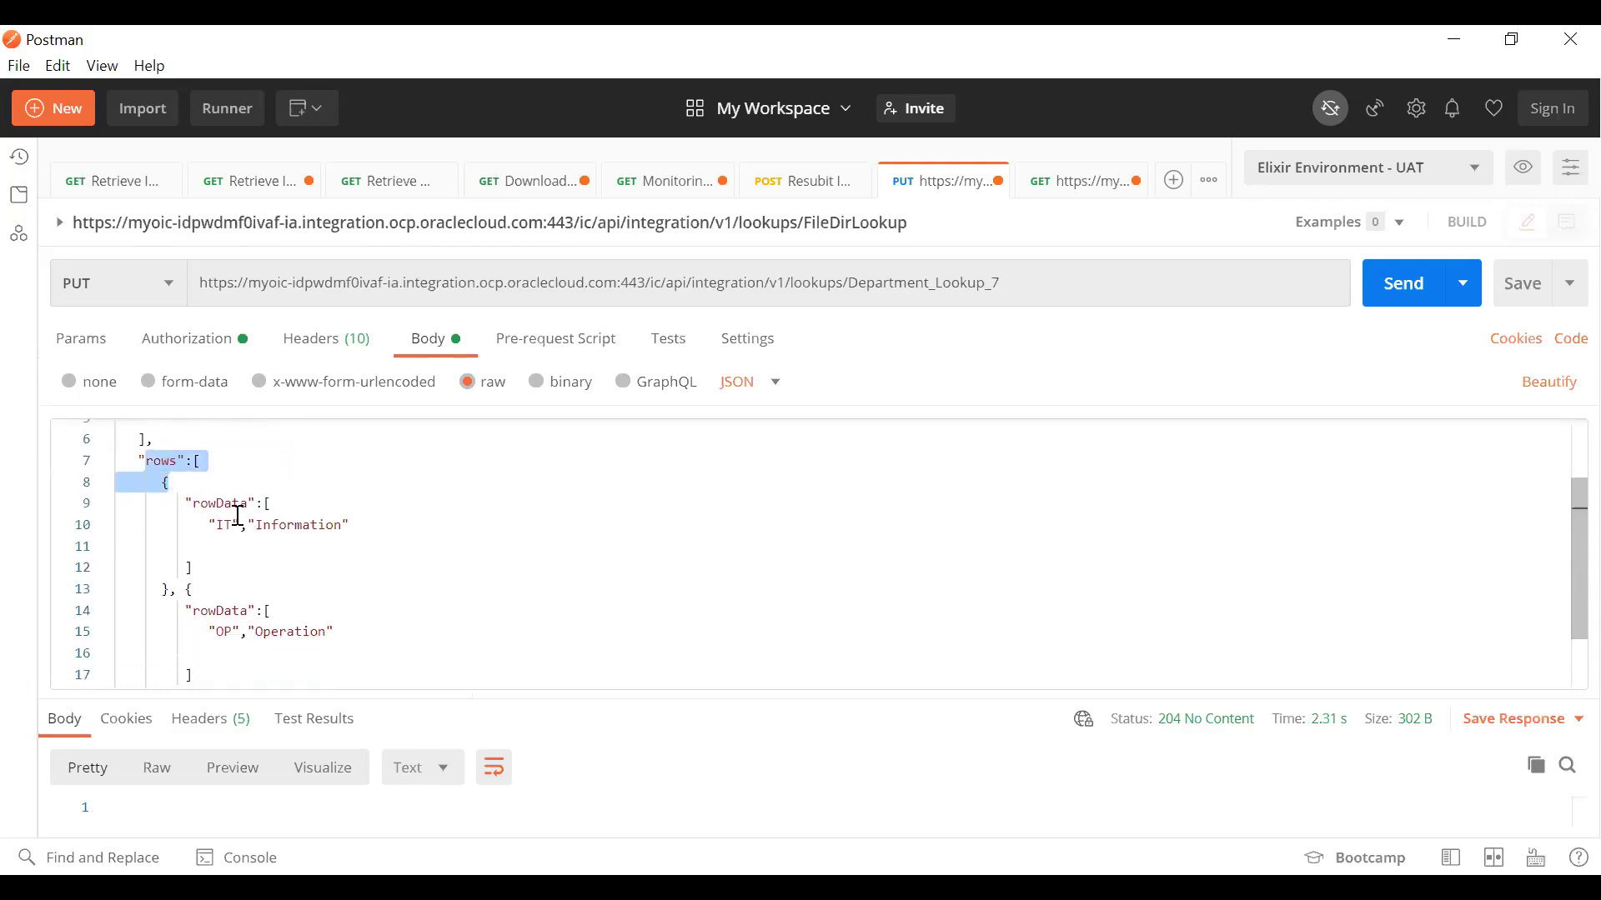
drag(216, 525, 343, 527)
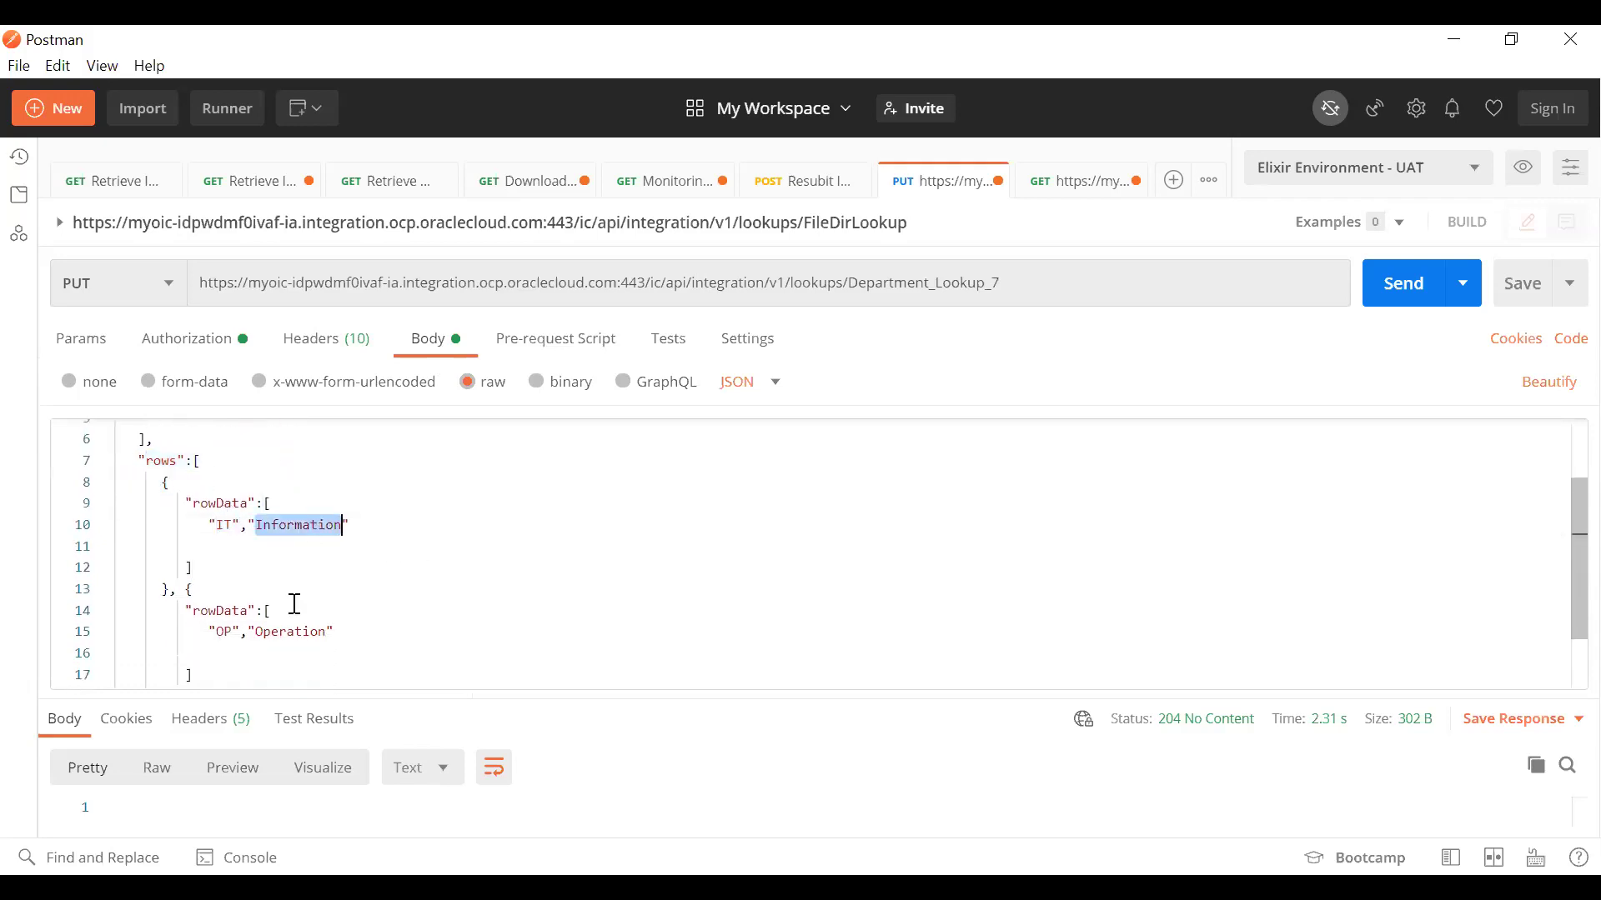
double_click(222, 632)
double_click(300, 633)
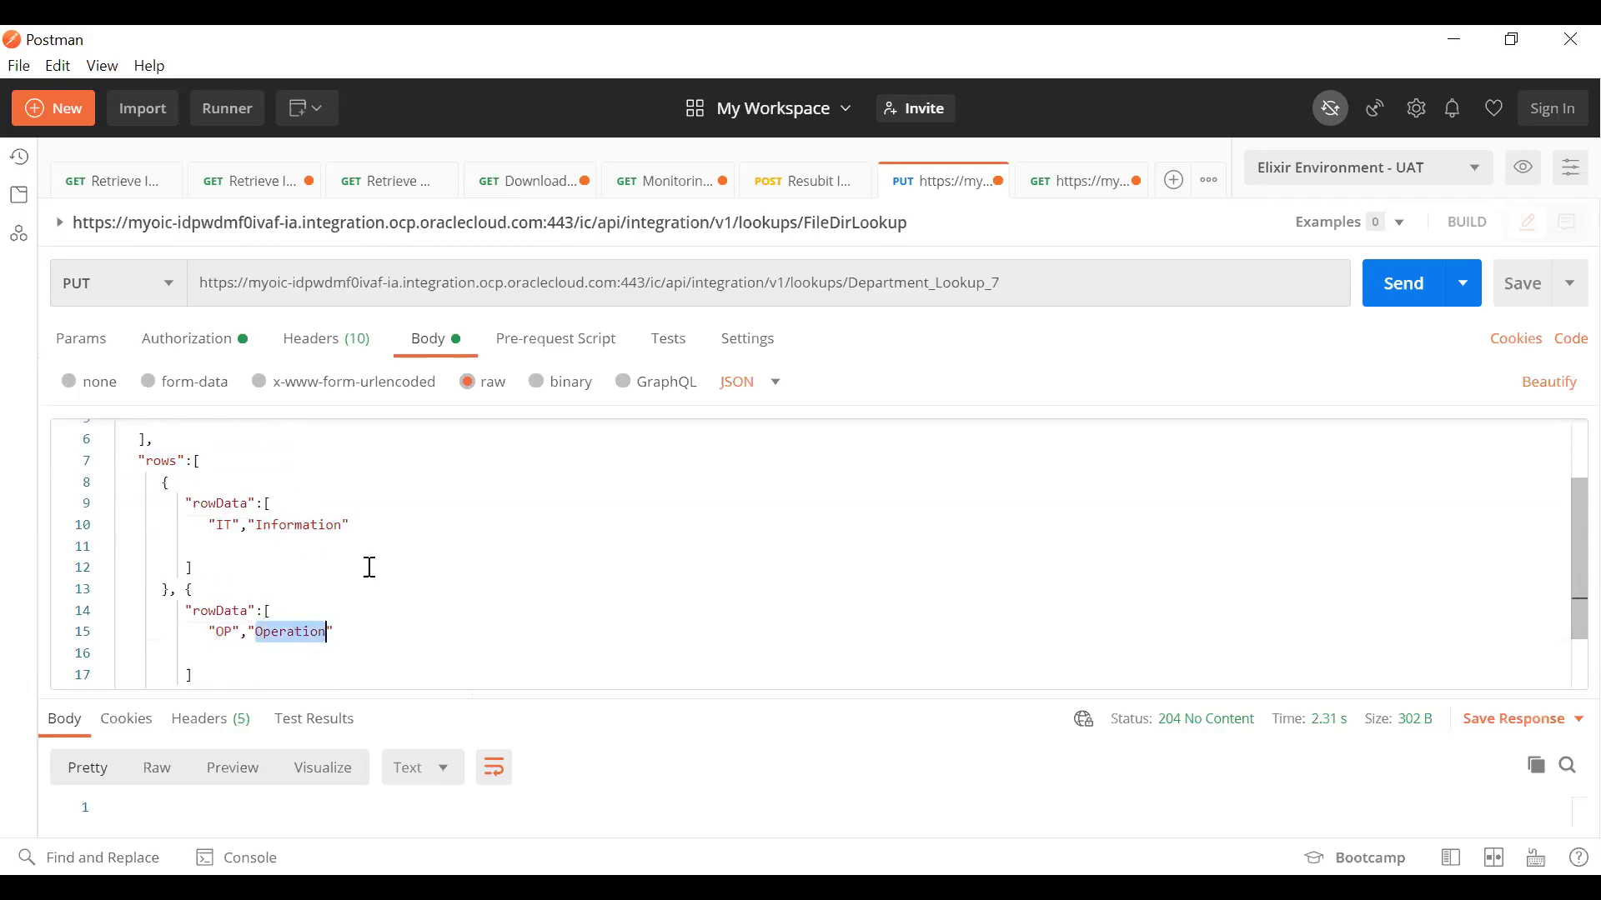
scroll(289, 546, up, 2)
scroll(341, 520, down, 4)
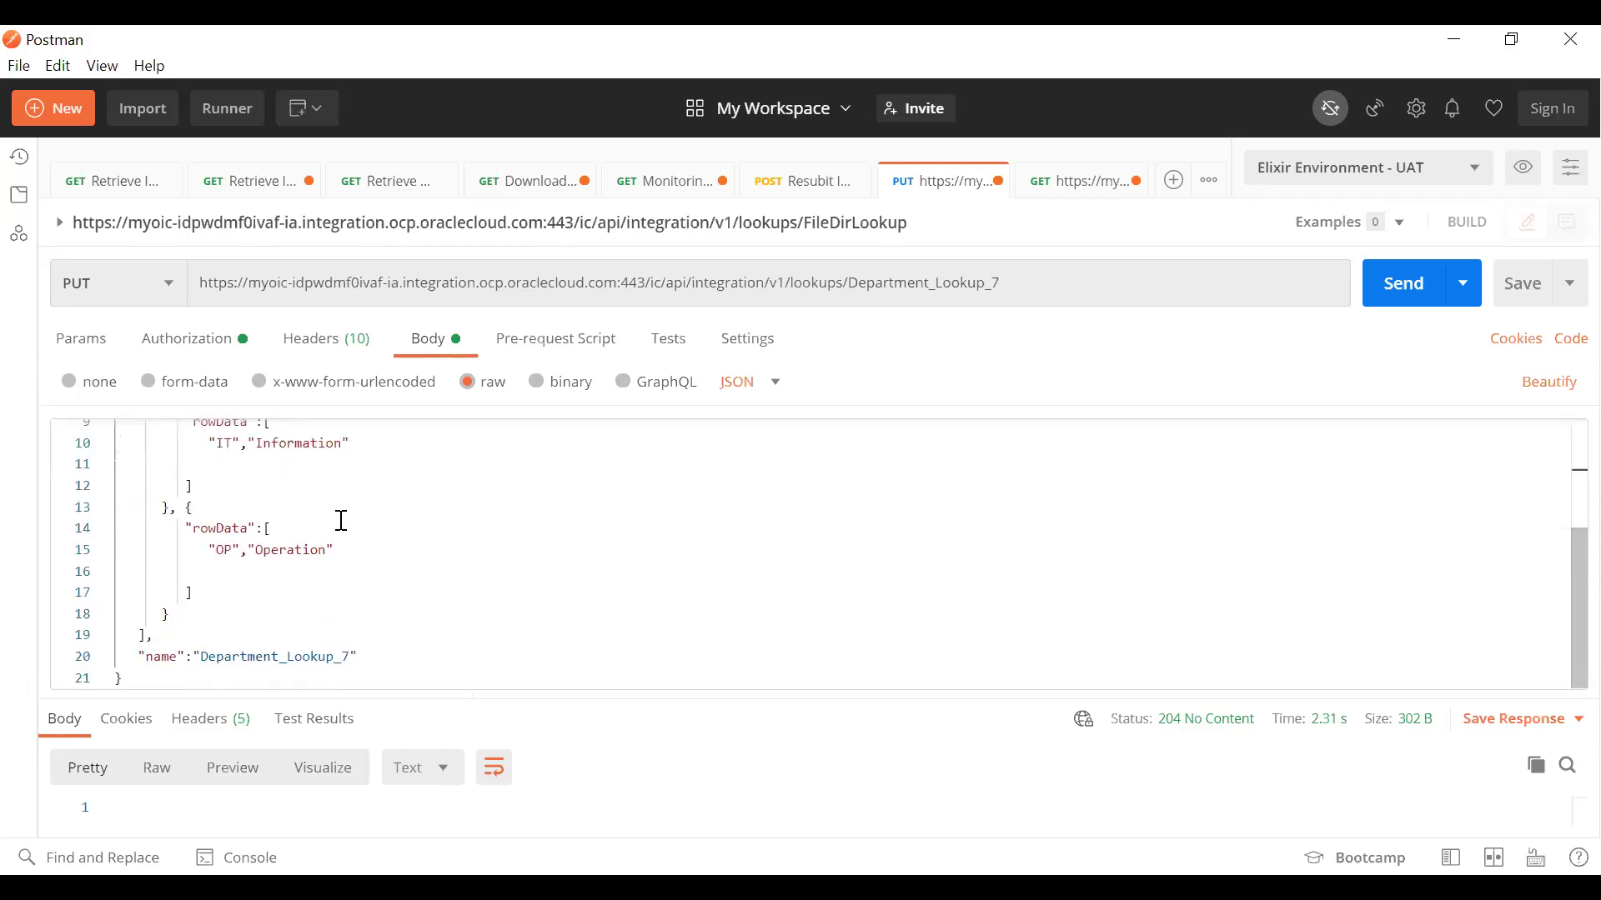
scroll(342, 521, up, 4)
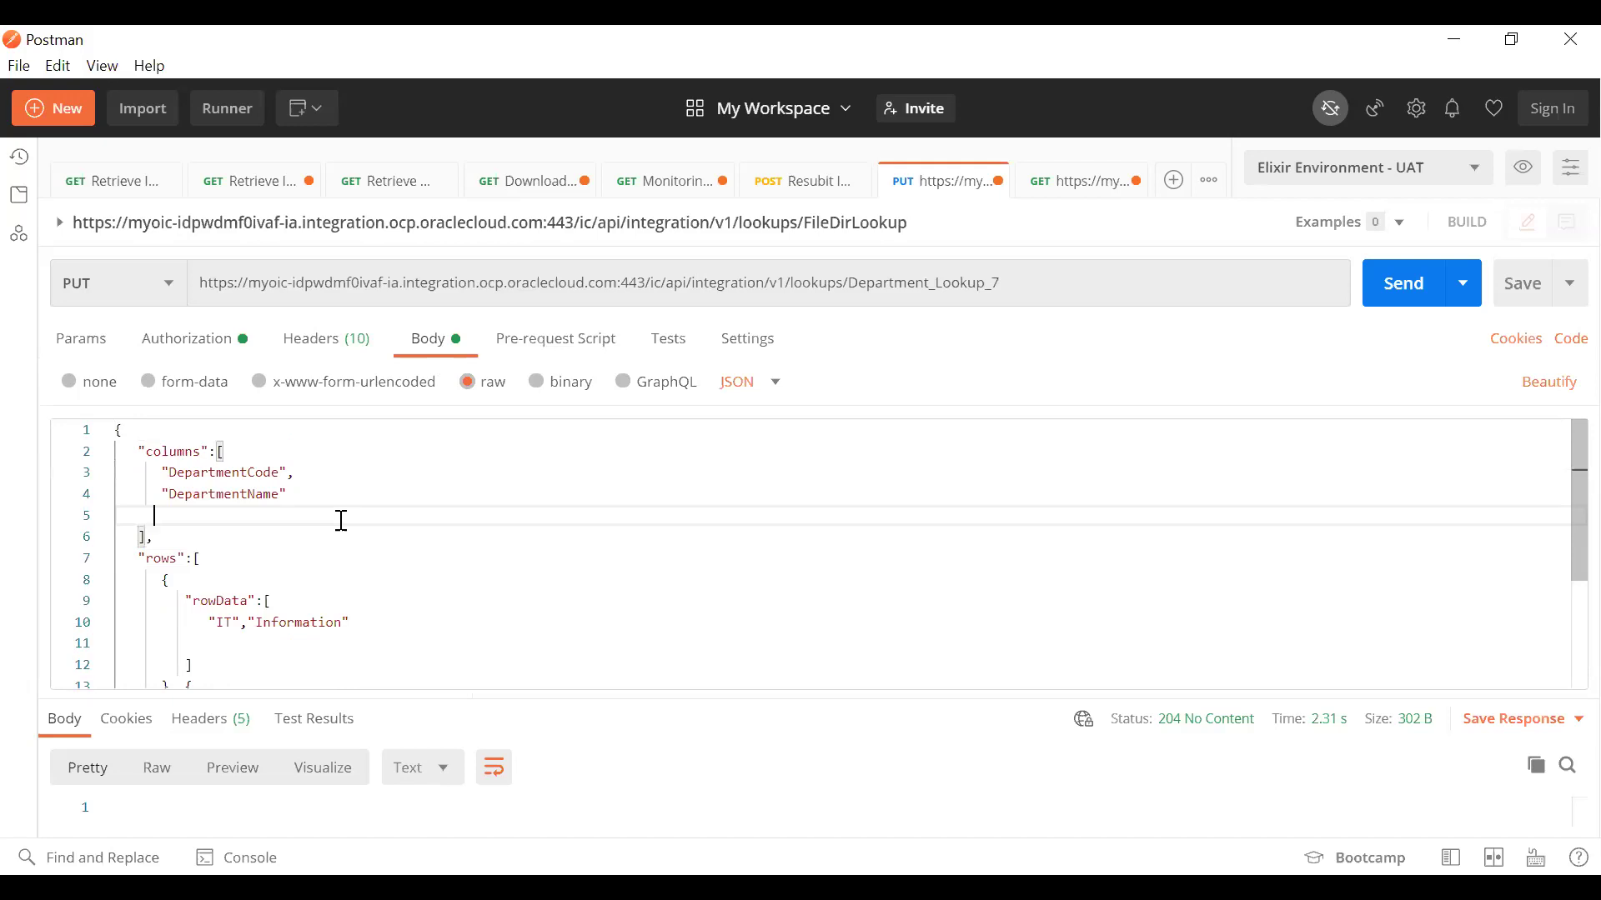
Compare the DepartmentCode and DepartmentName columns with the order of the values in the row data
double_click(193, 474)
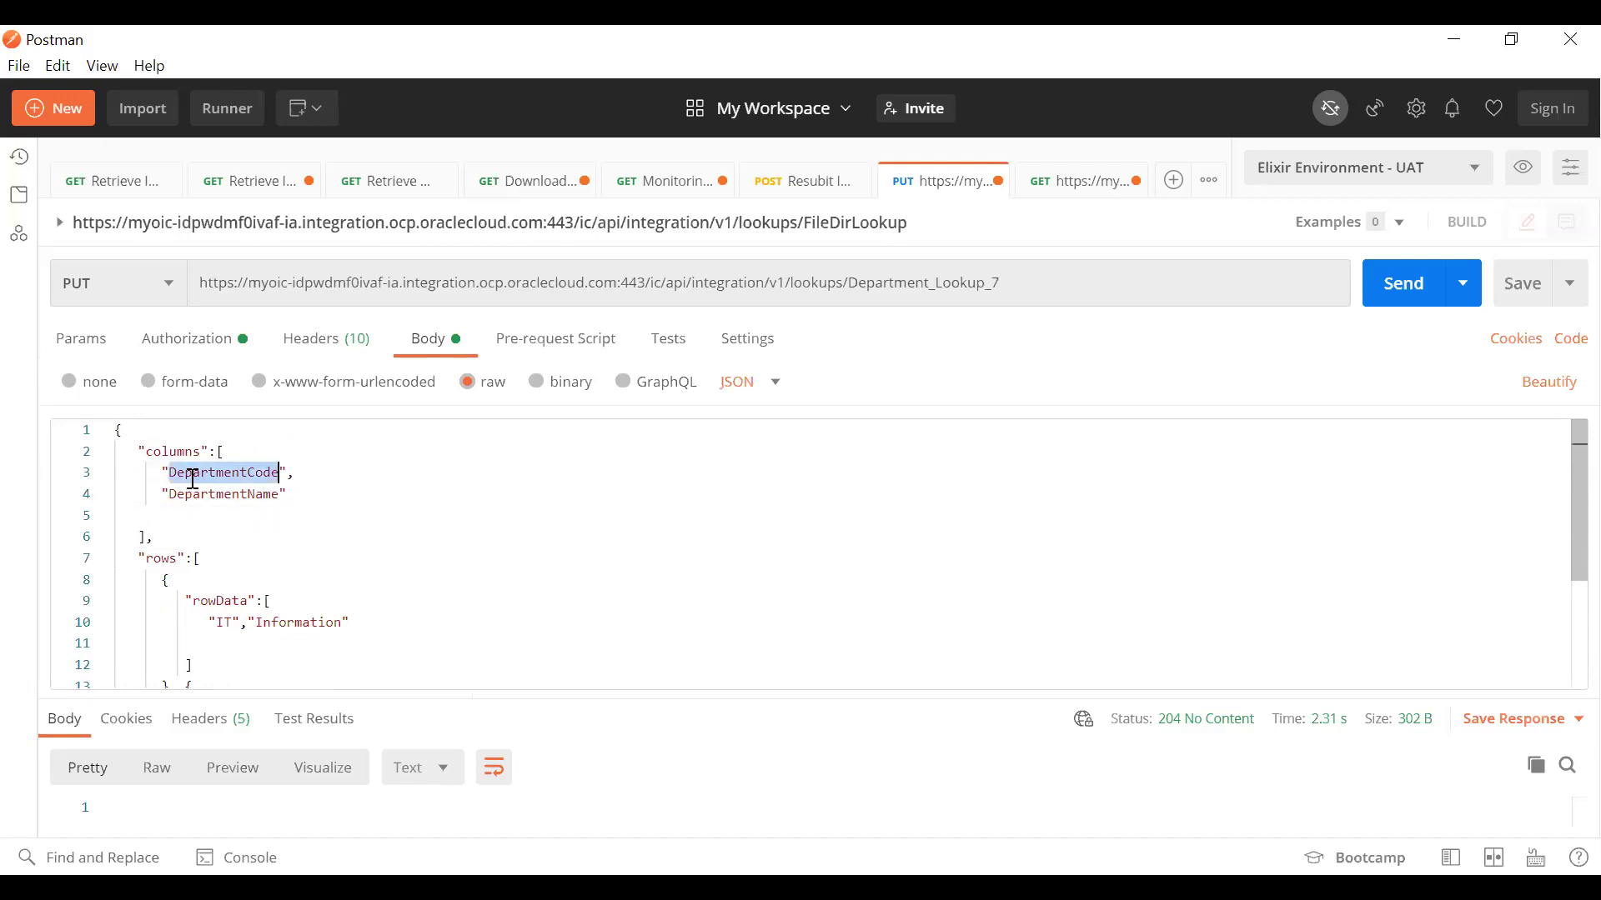
scroll(569, 581, down, 2)
scroll(570, 583, up, 2)
click(570, 583)
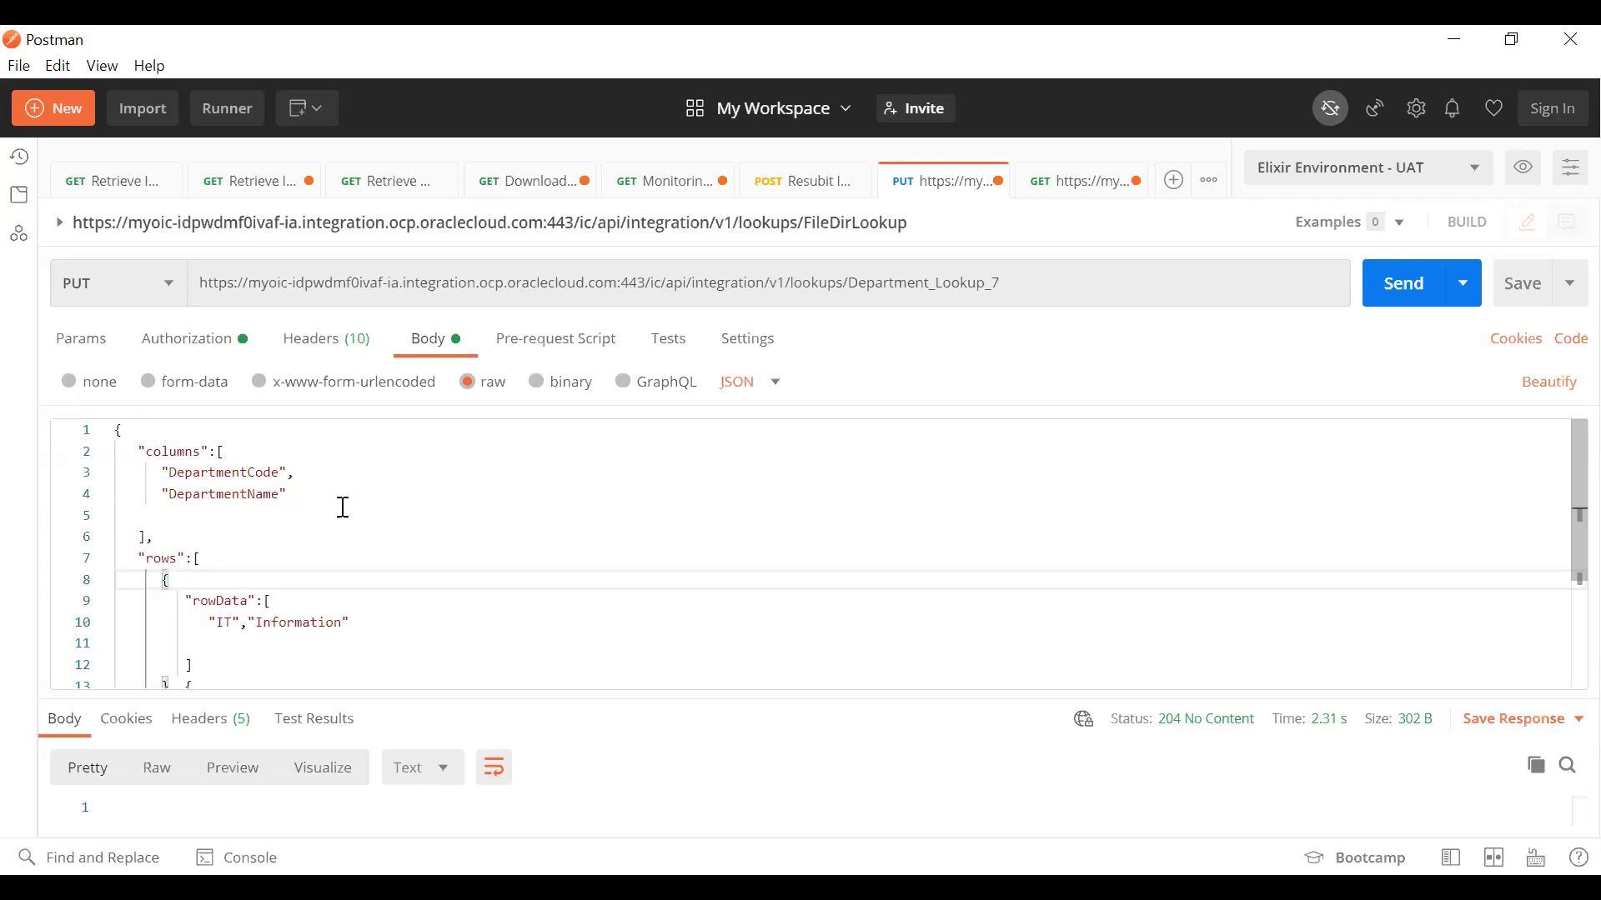
scroll(343, 506, down, 1)
scroll(342, 503, up, 1)
double_click(239, 474)
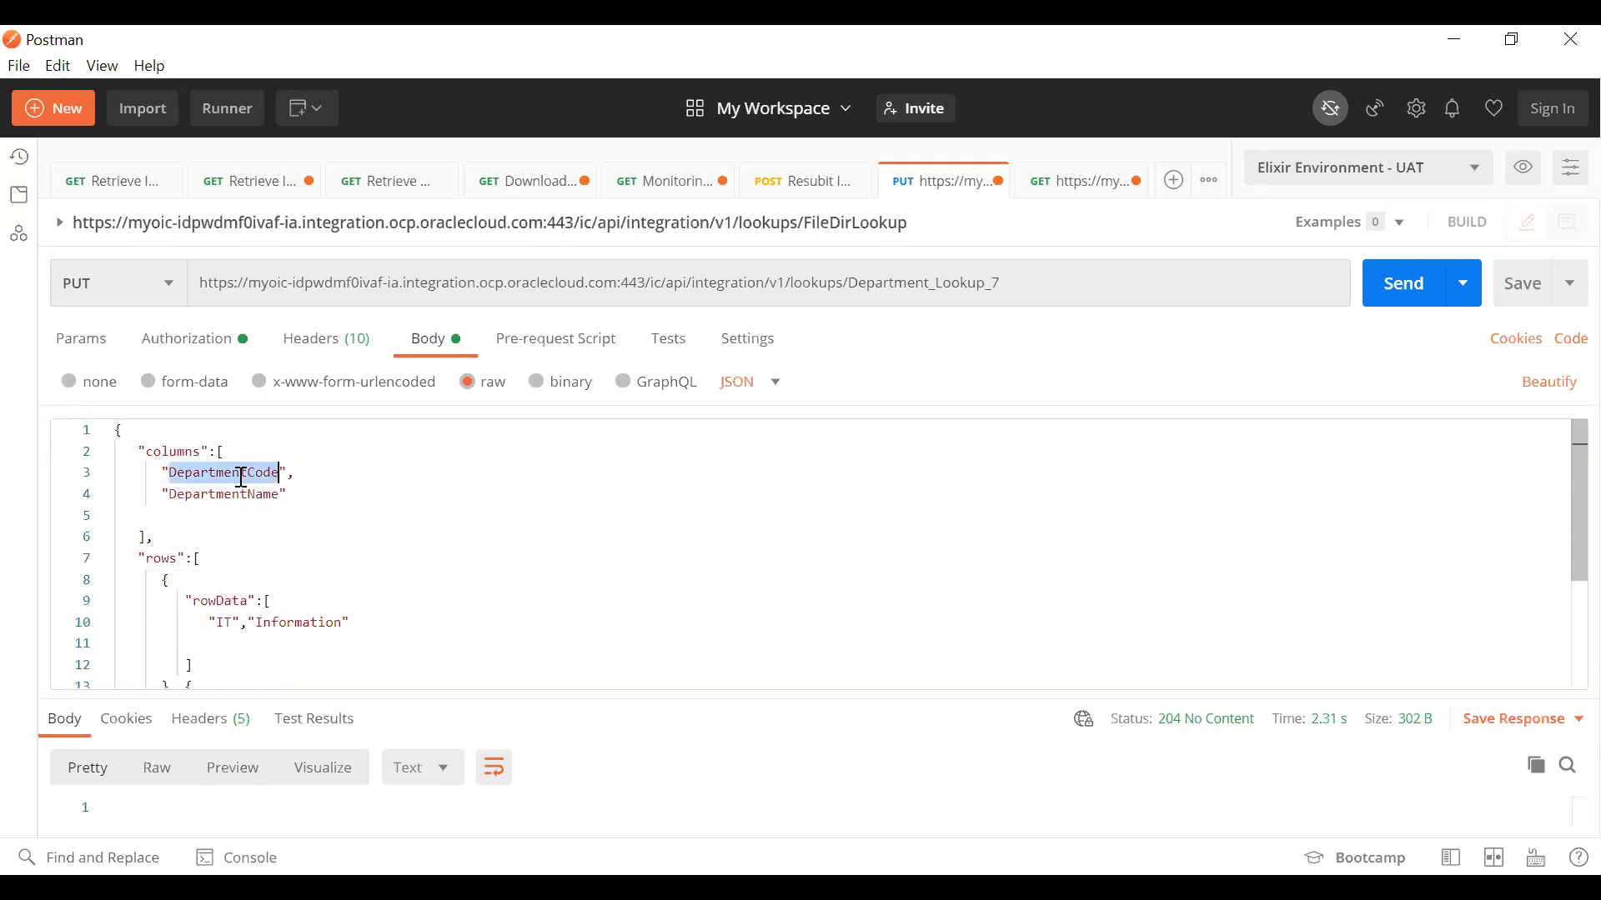
double_click(238, 492)
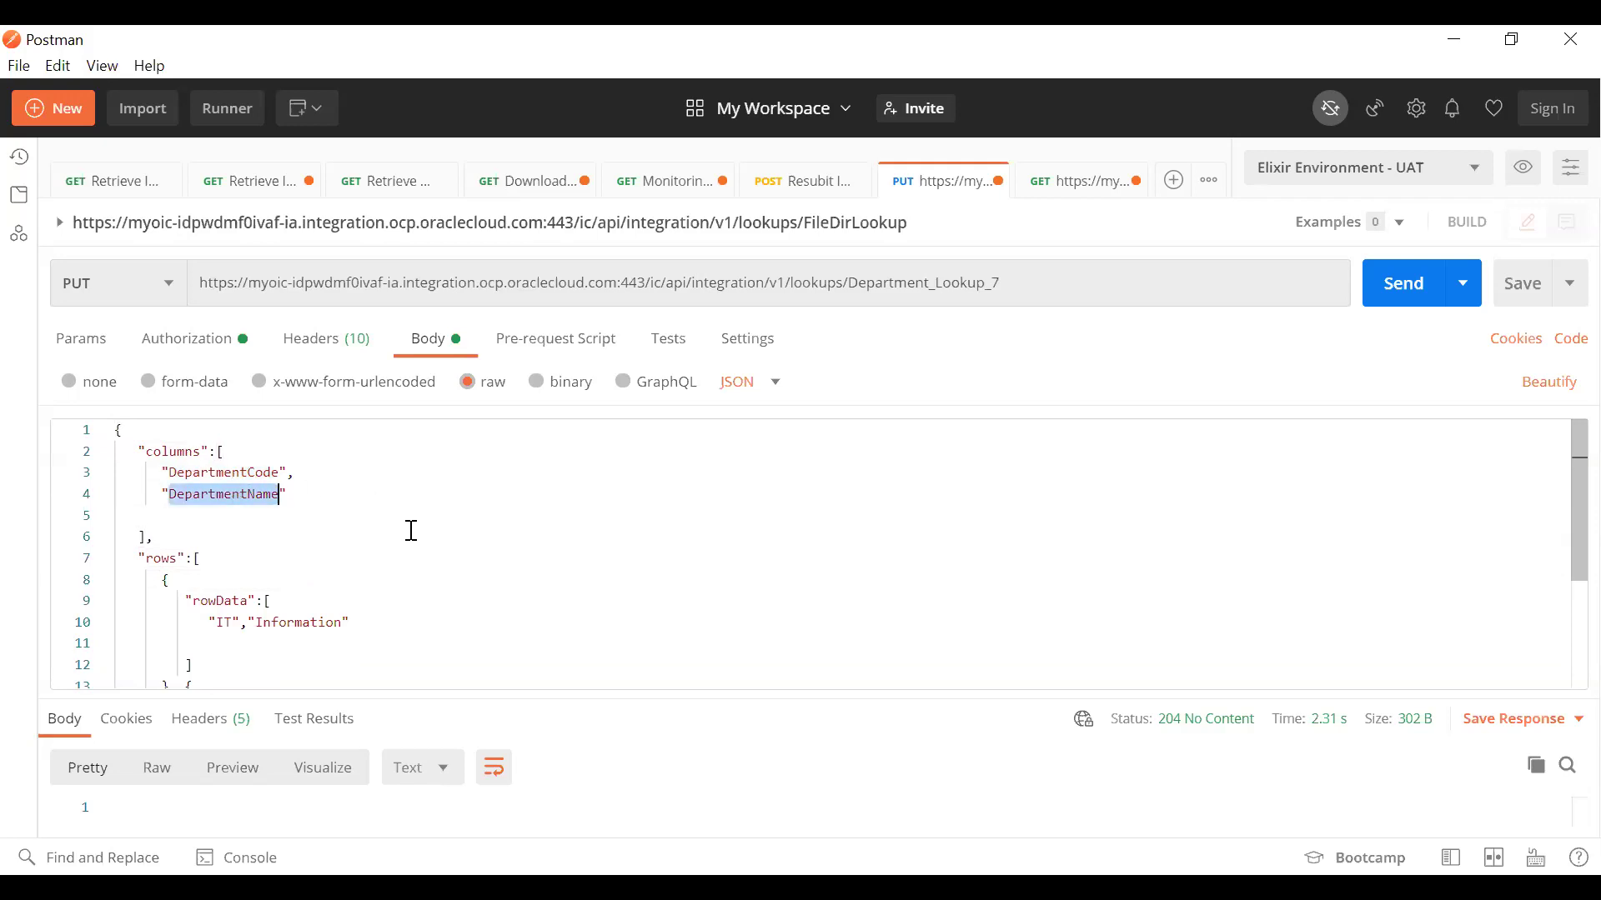
Change the IT row's department name to "Information Technology" in the JSON request body
scroll(375, 517, down, 3)
double_click(236, 498)
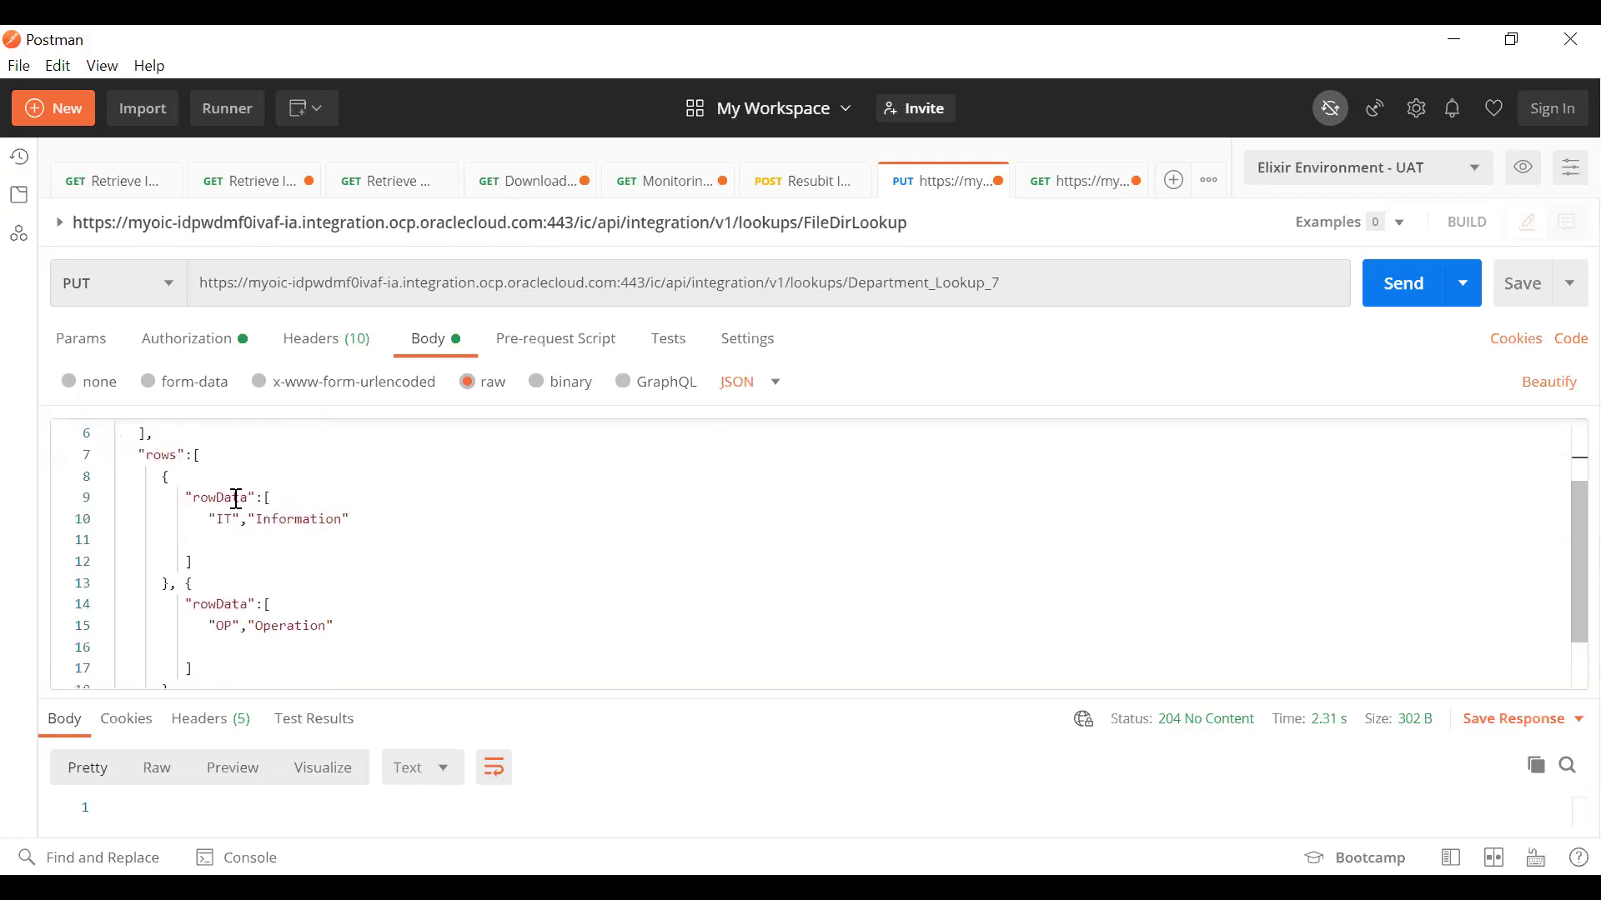
double_click(289, 519)
click(348, 518)
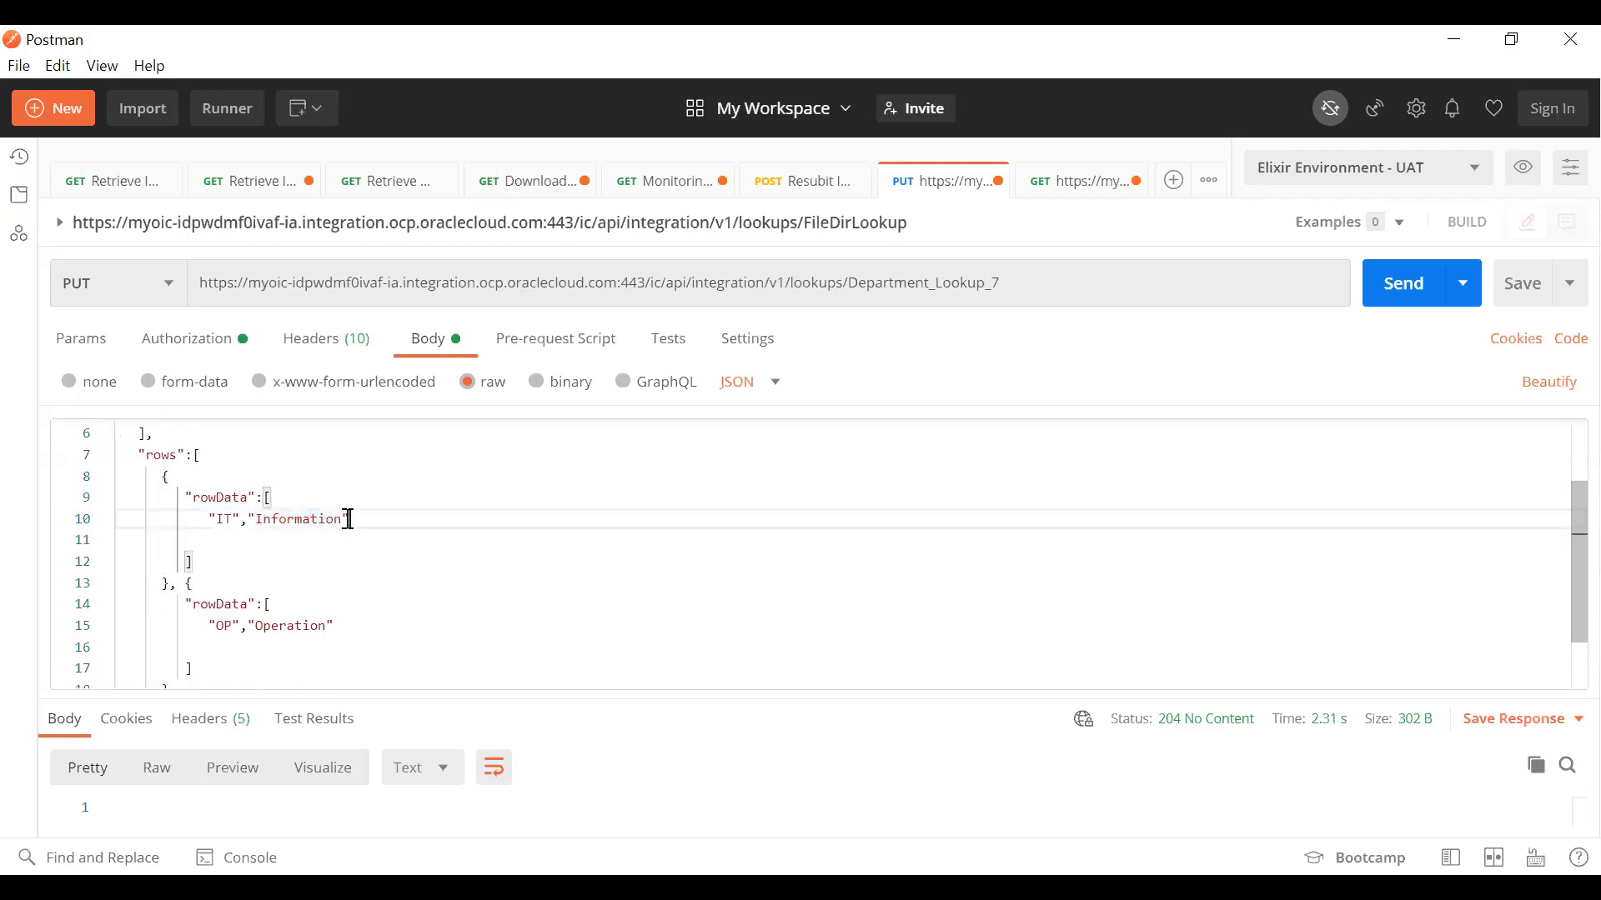
text(Technology)
click(643, 582)
scroll(642, 582, down, 1)
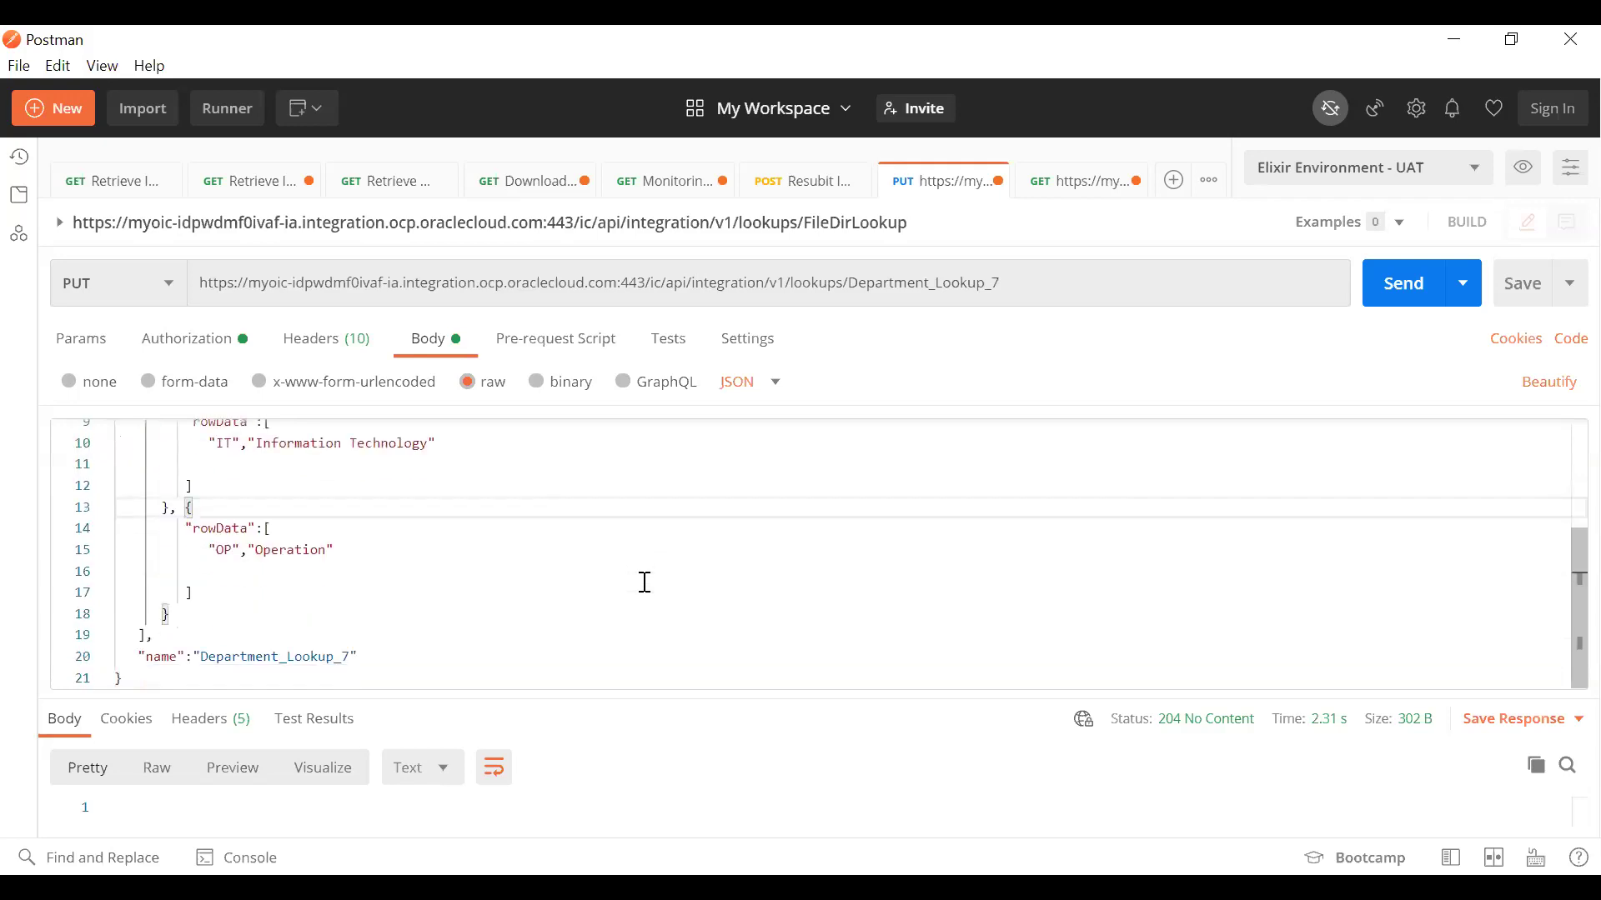
Check the OP row in the body, send the PUT request for Department_Lookup_7 and resend it once
click(215, 548)
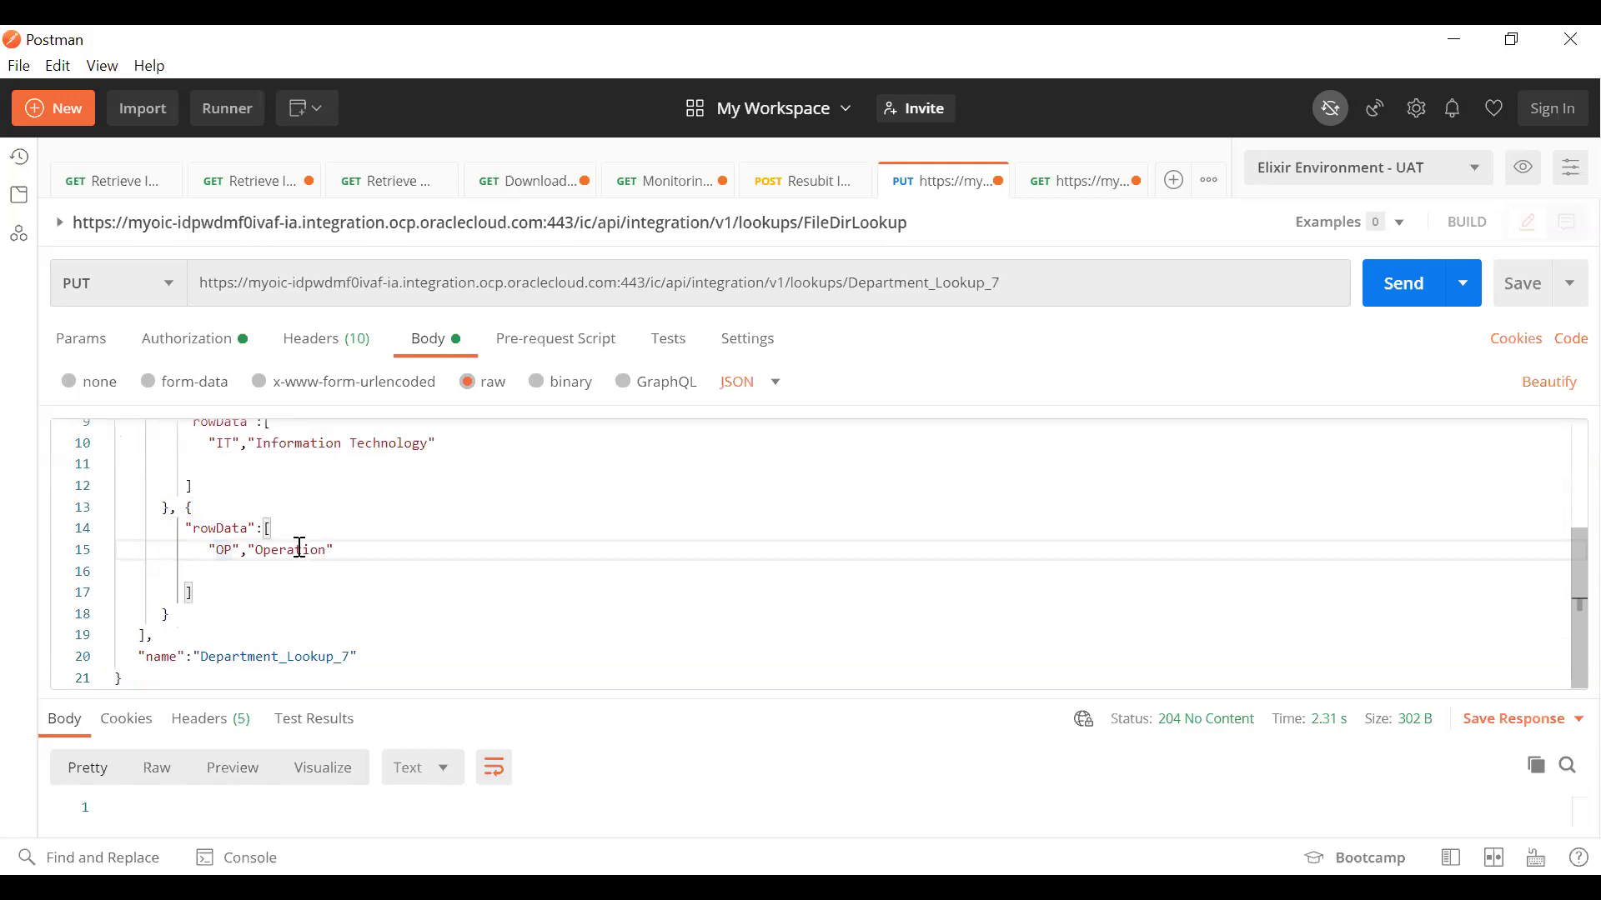
click(1399, 292)
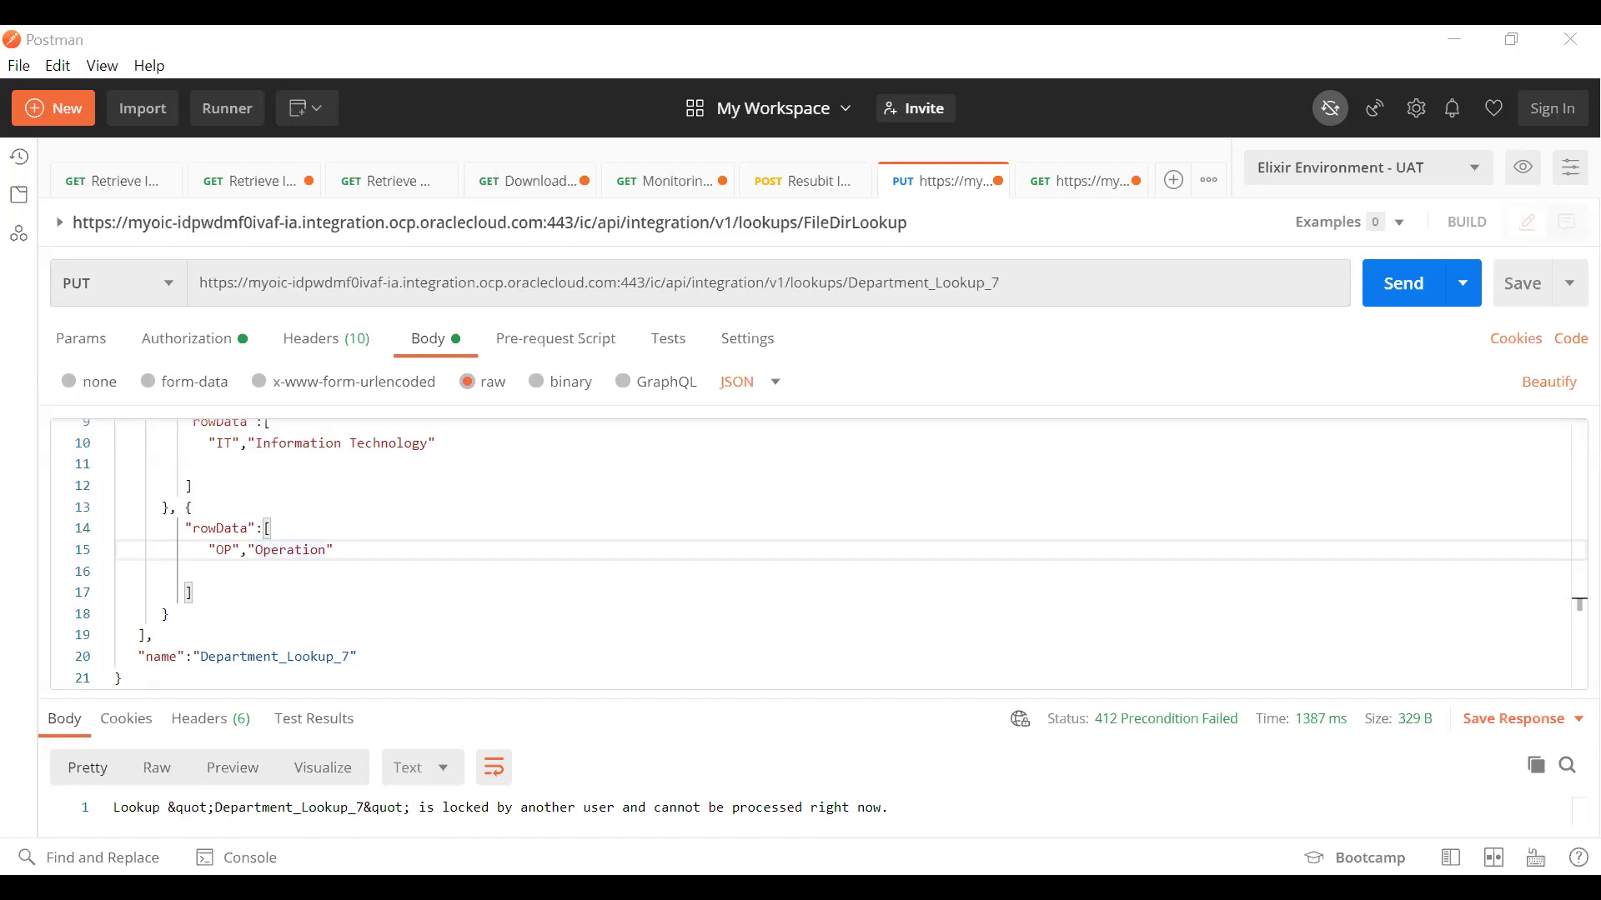
click(1412, 332)
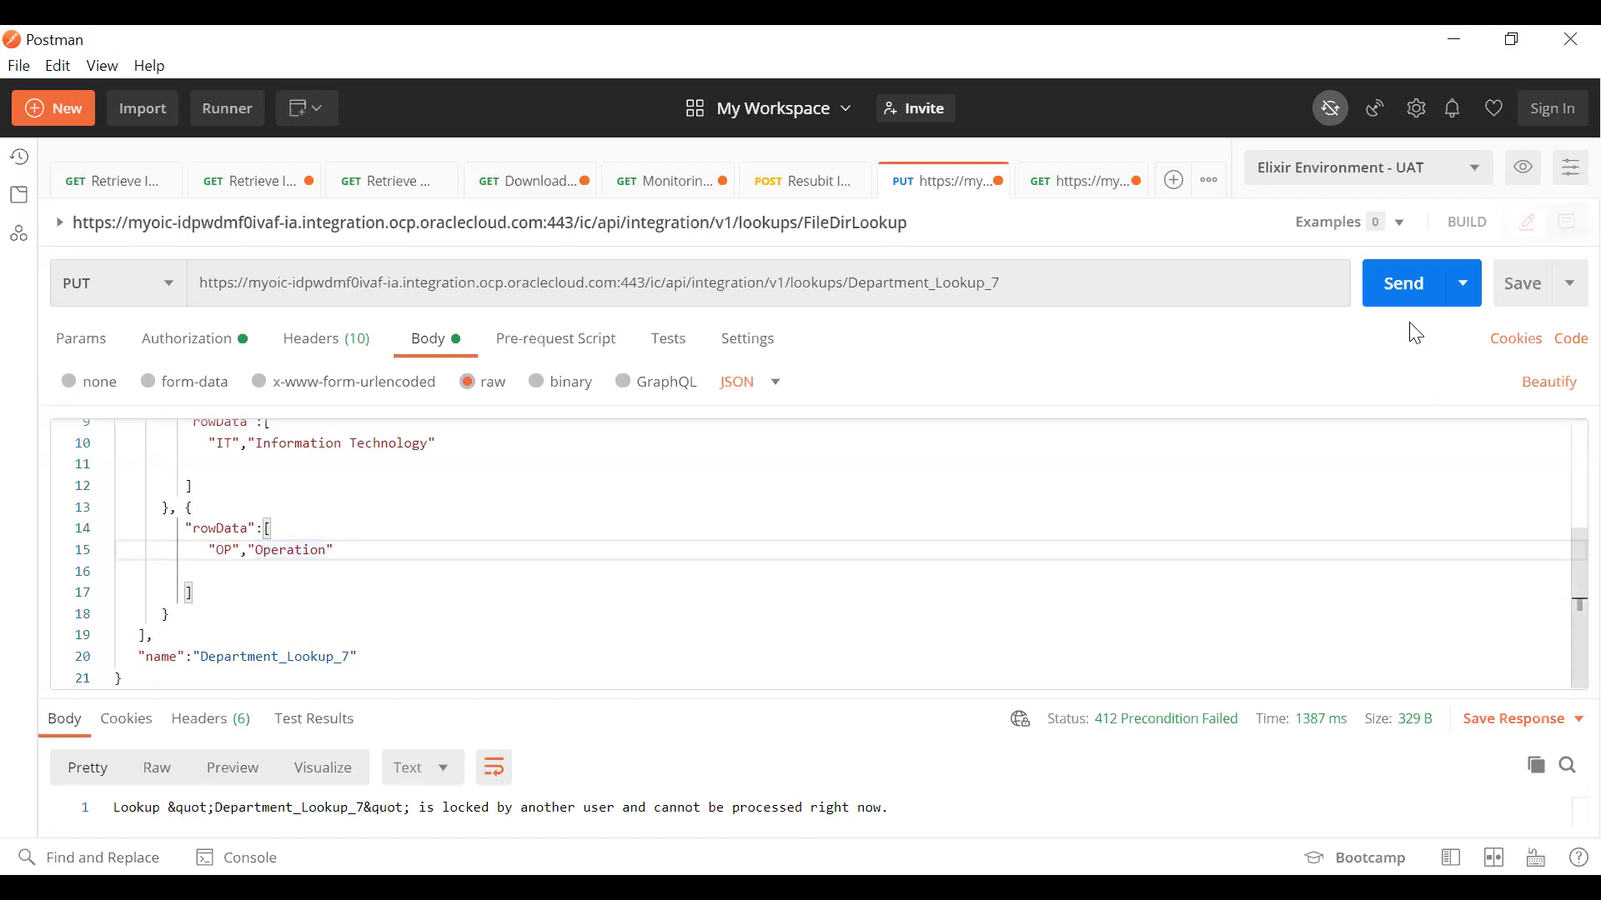
click(1399, 300)
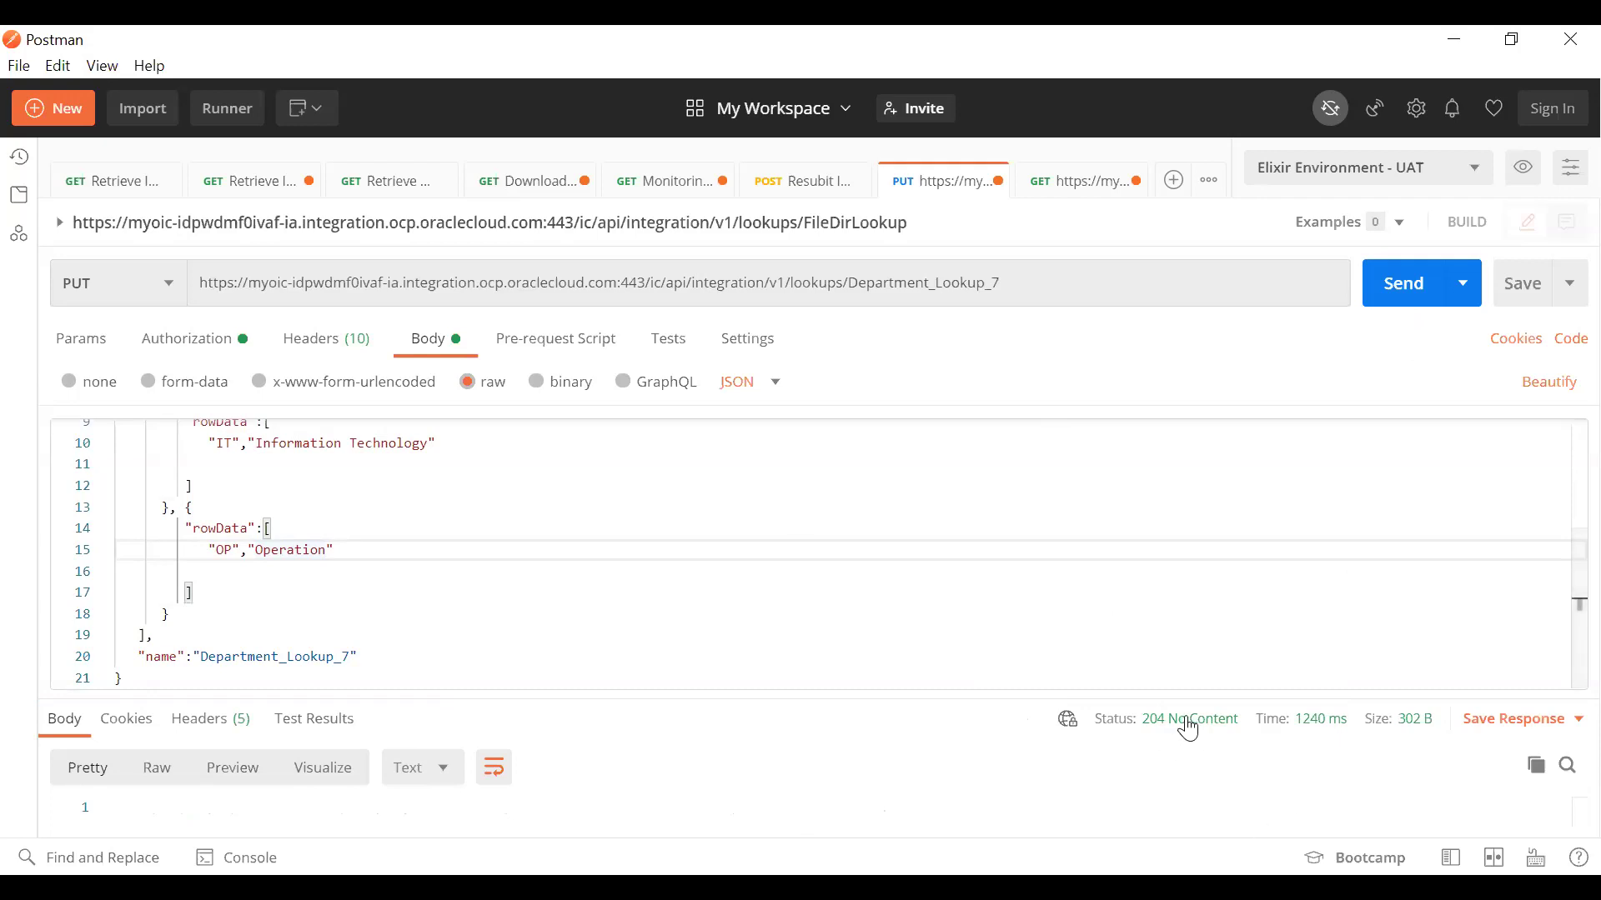
mouse_move(1189, 729)
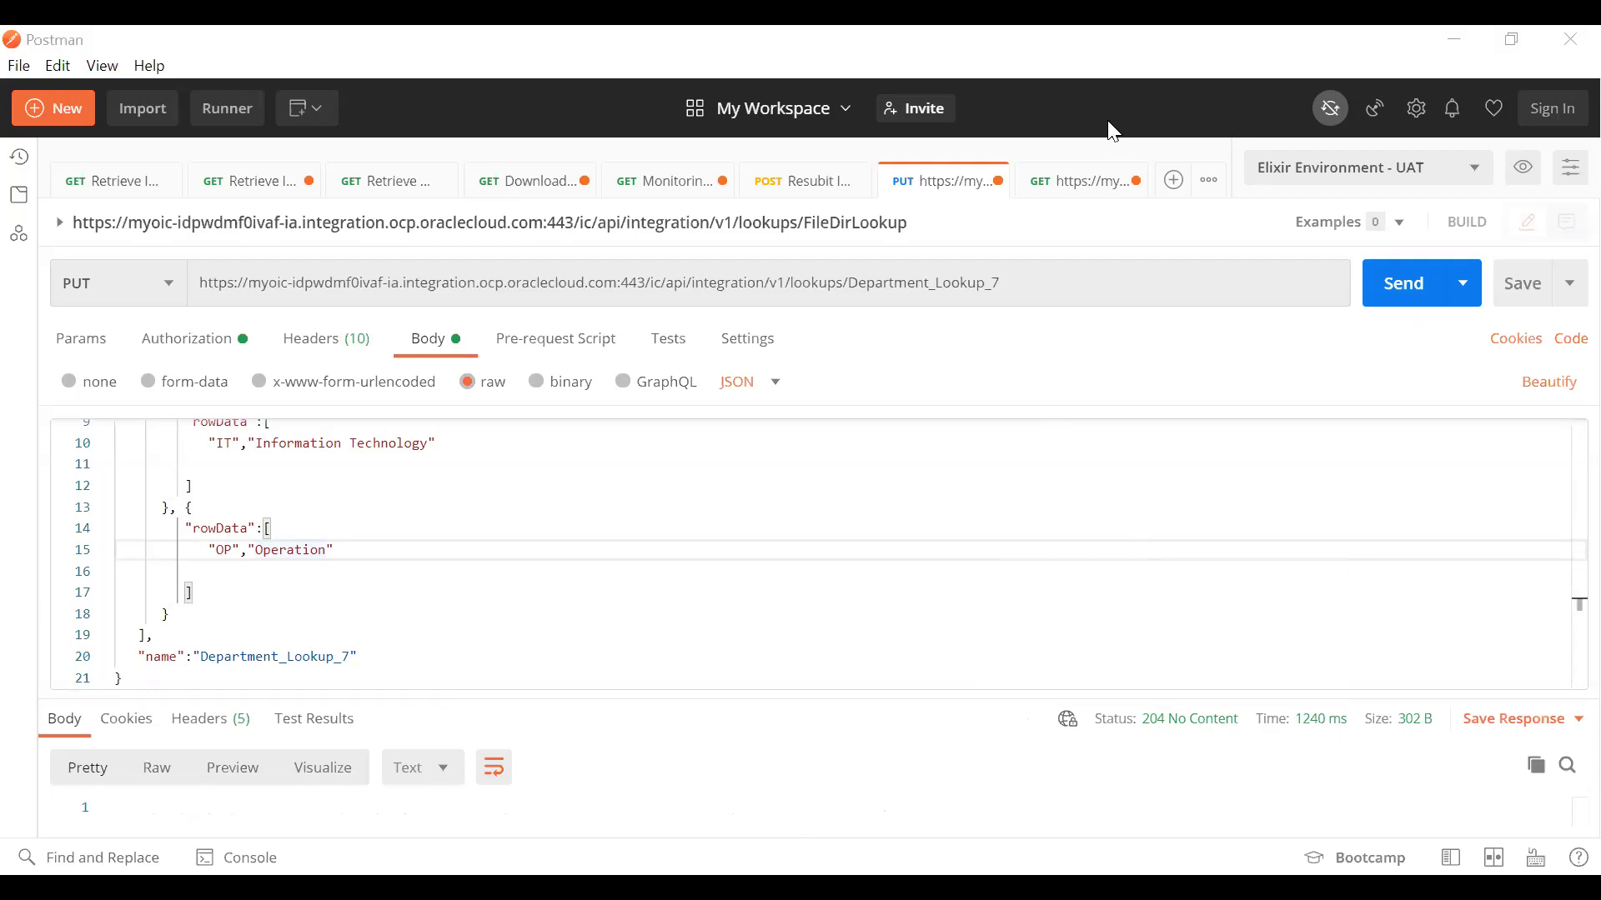
Switch to Oracle Integration in the browser, refresh the lookups list and open Department_Lookup_7 to check its IT and OP rows
key(alt+Tab)
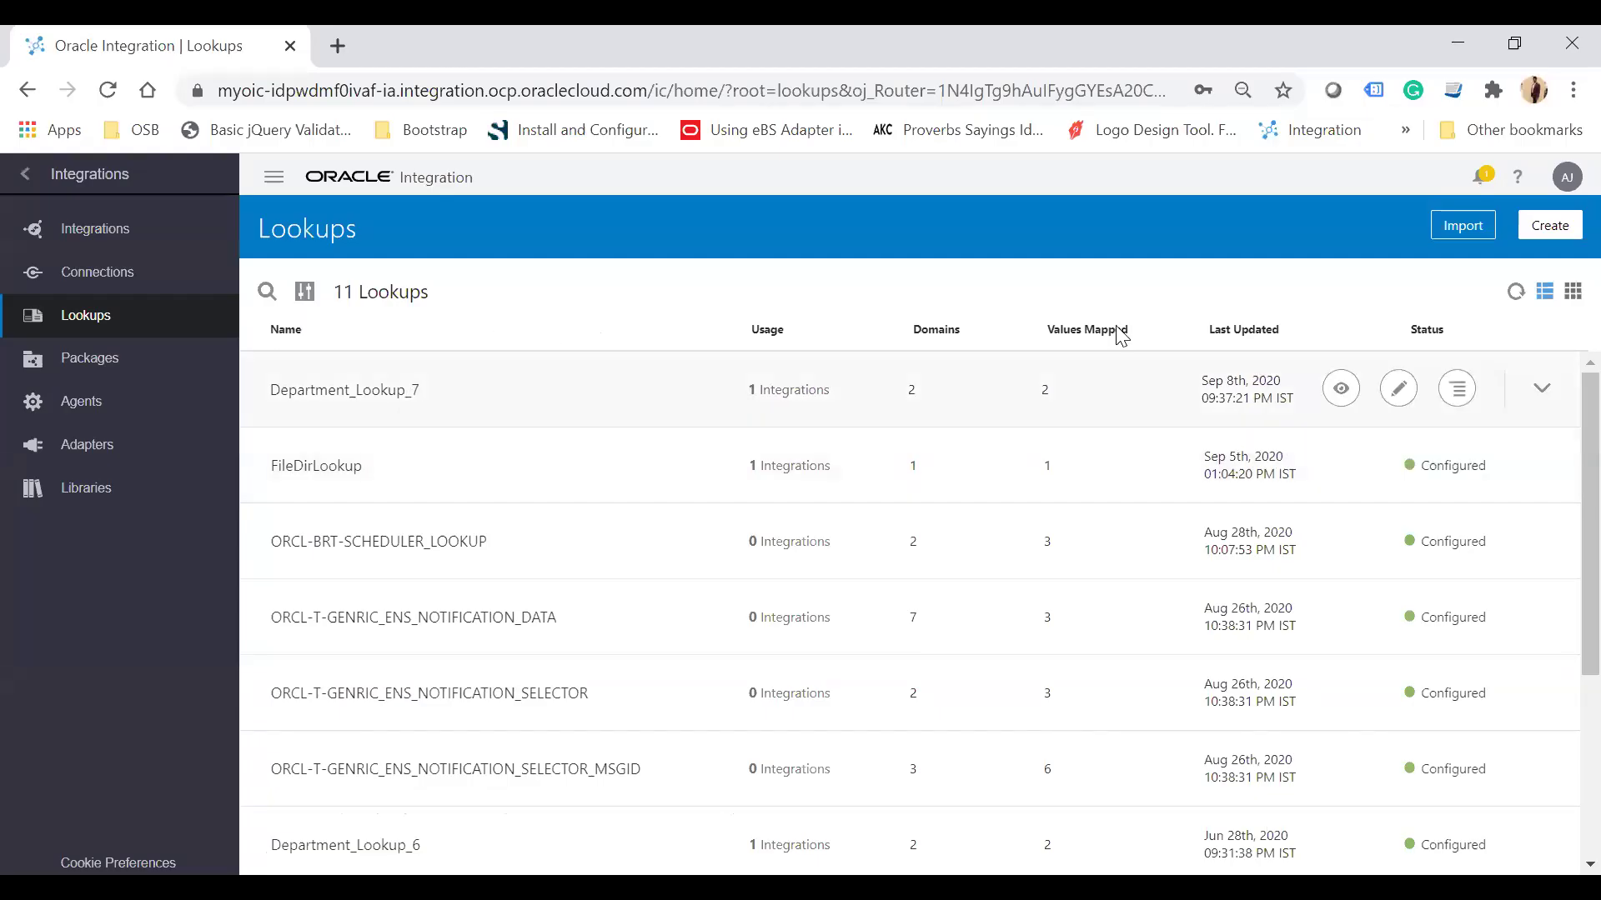
click(1516, 293)
click(356, 391)
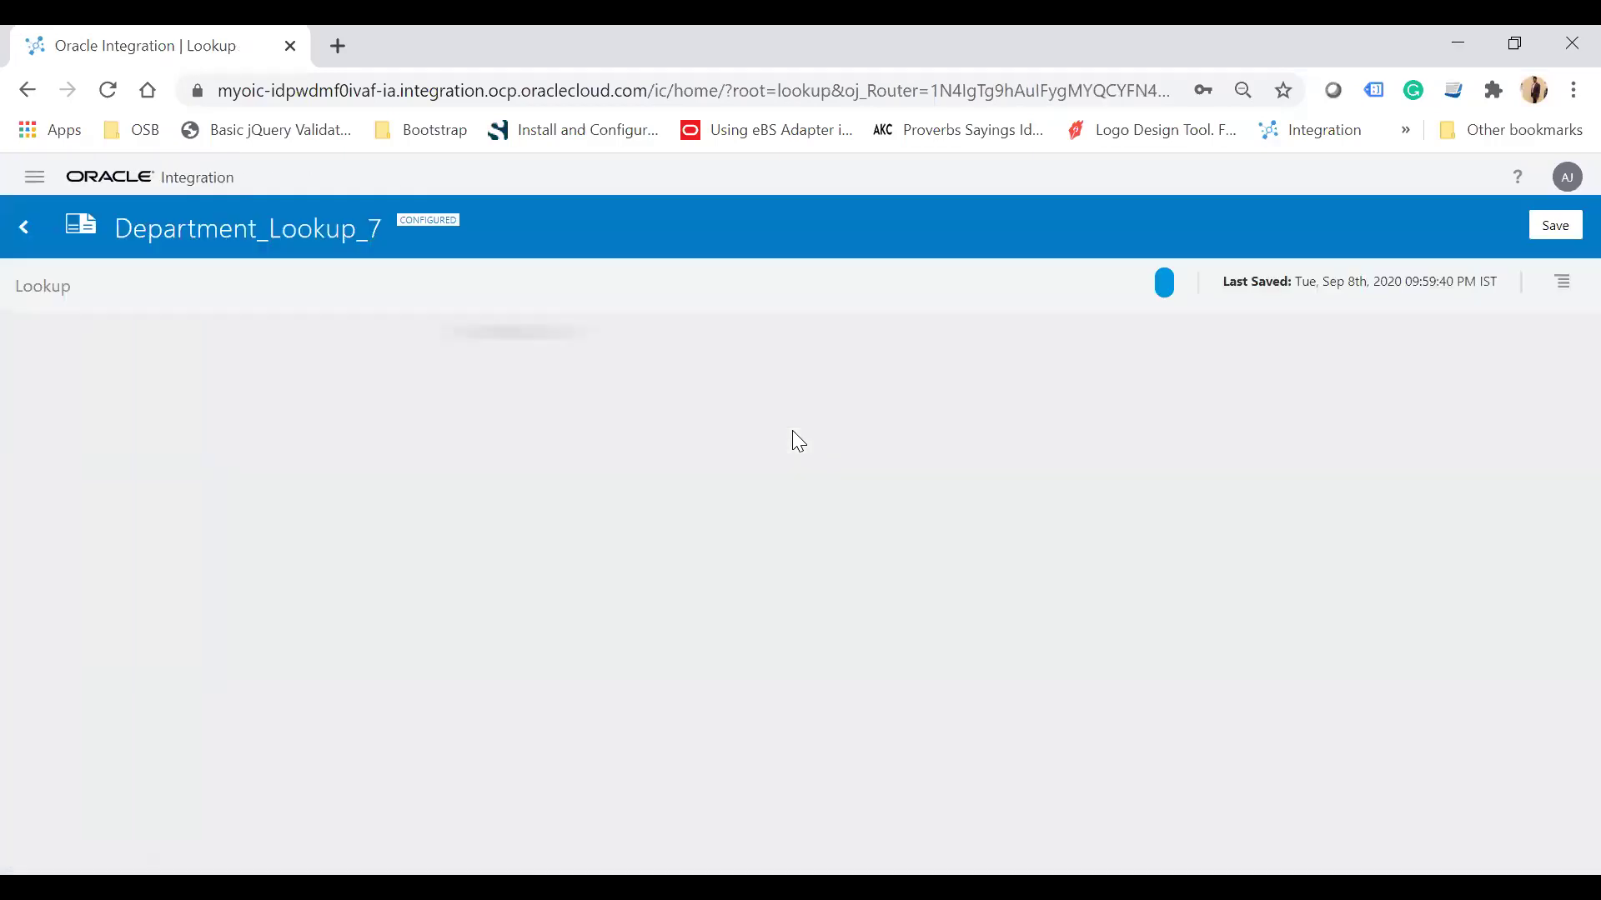
double_click(139, 419)
double_click(989, 429)
double_click(183, 463)
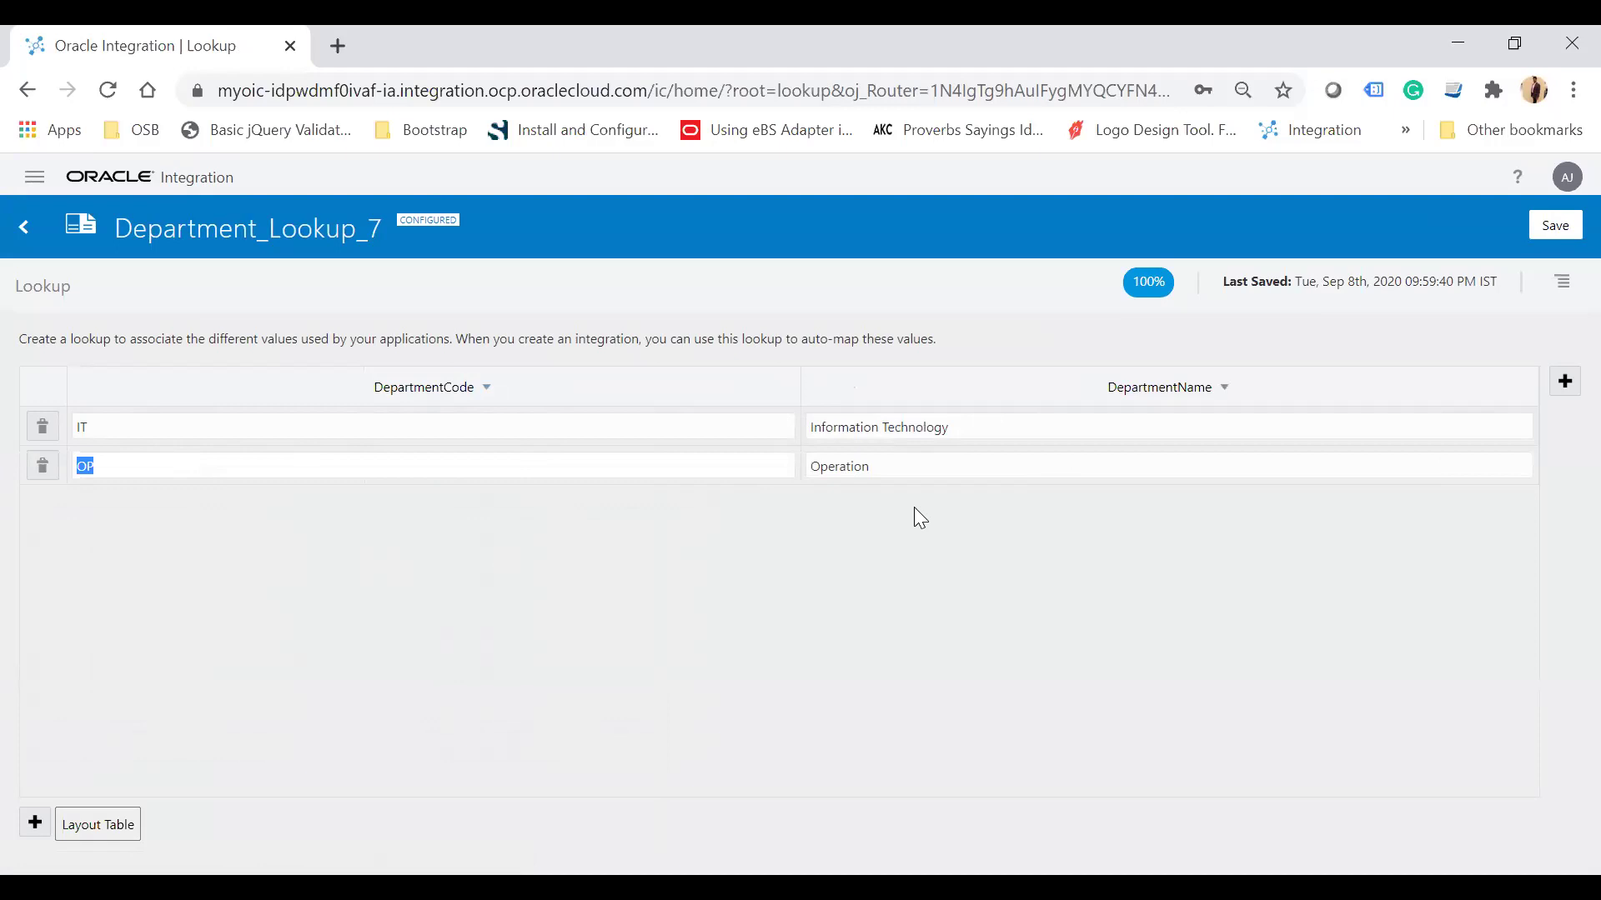
double_click(907, 464)
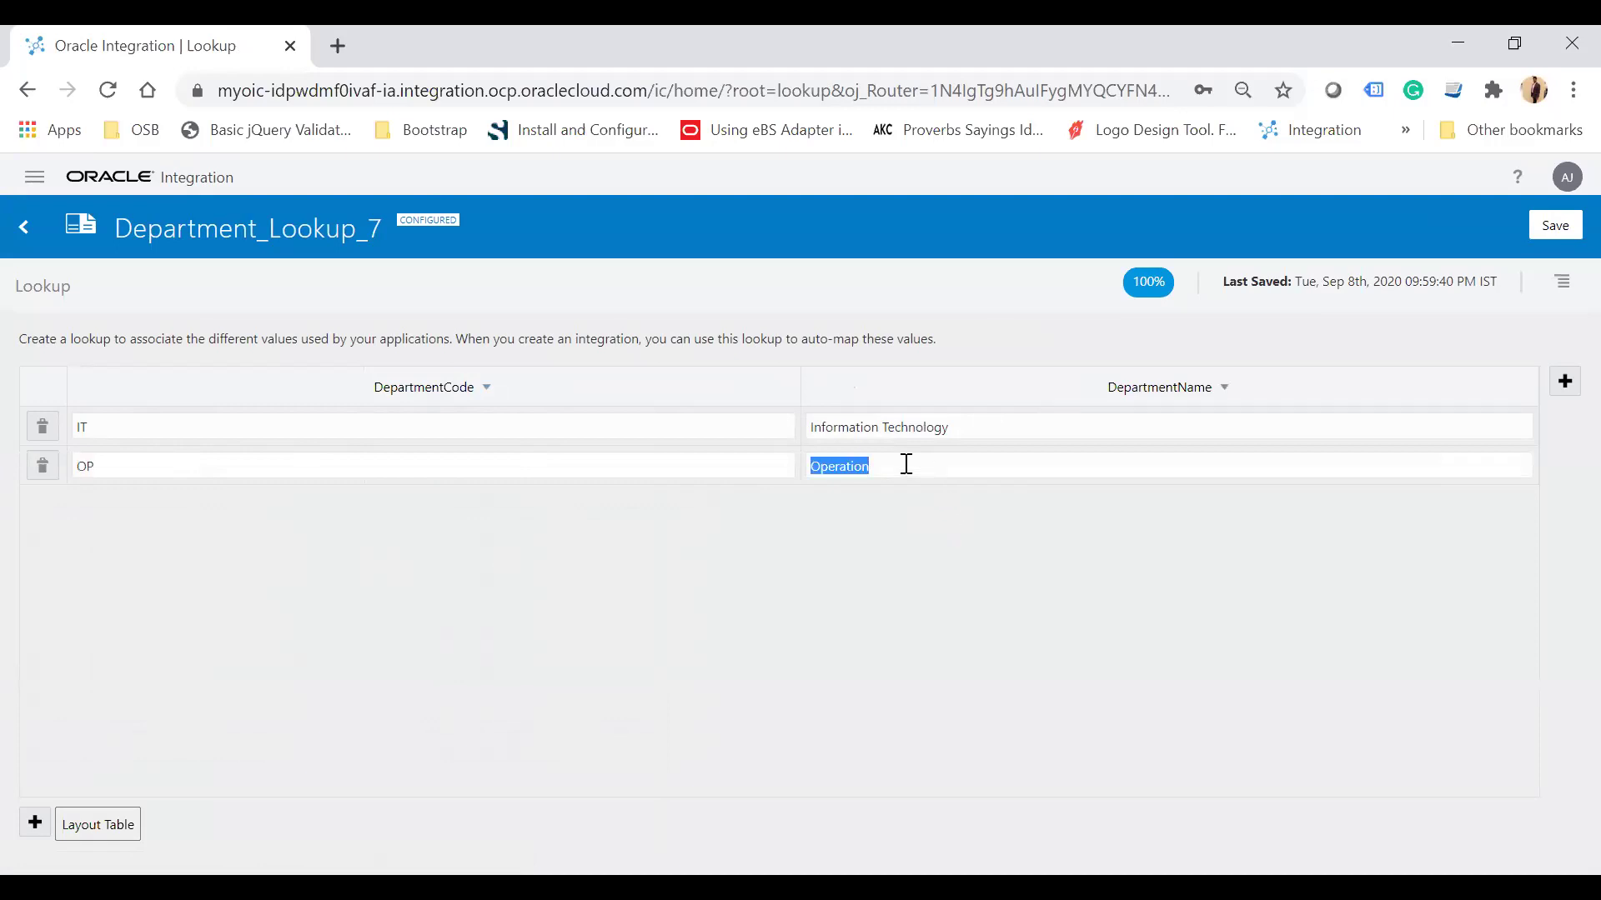
Exit the Department_Lookup_7 lookup and discard its unsaved changes
click(24, 226)
click(914, 607)
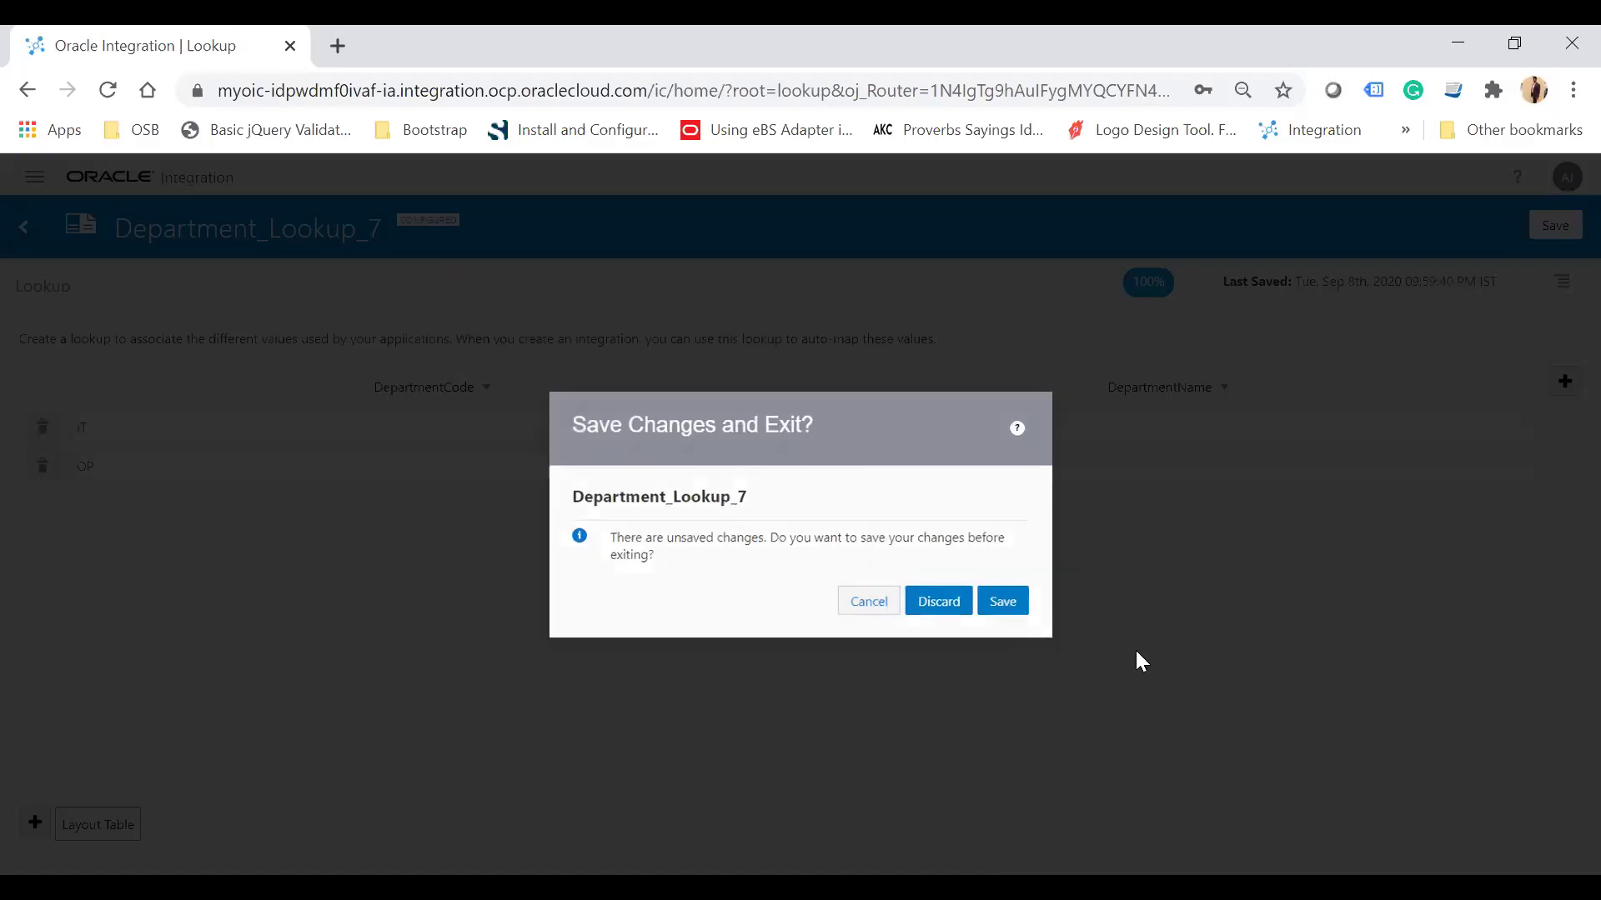
click(32, 234)
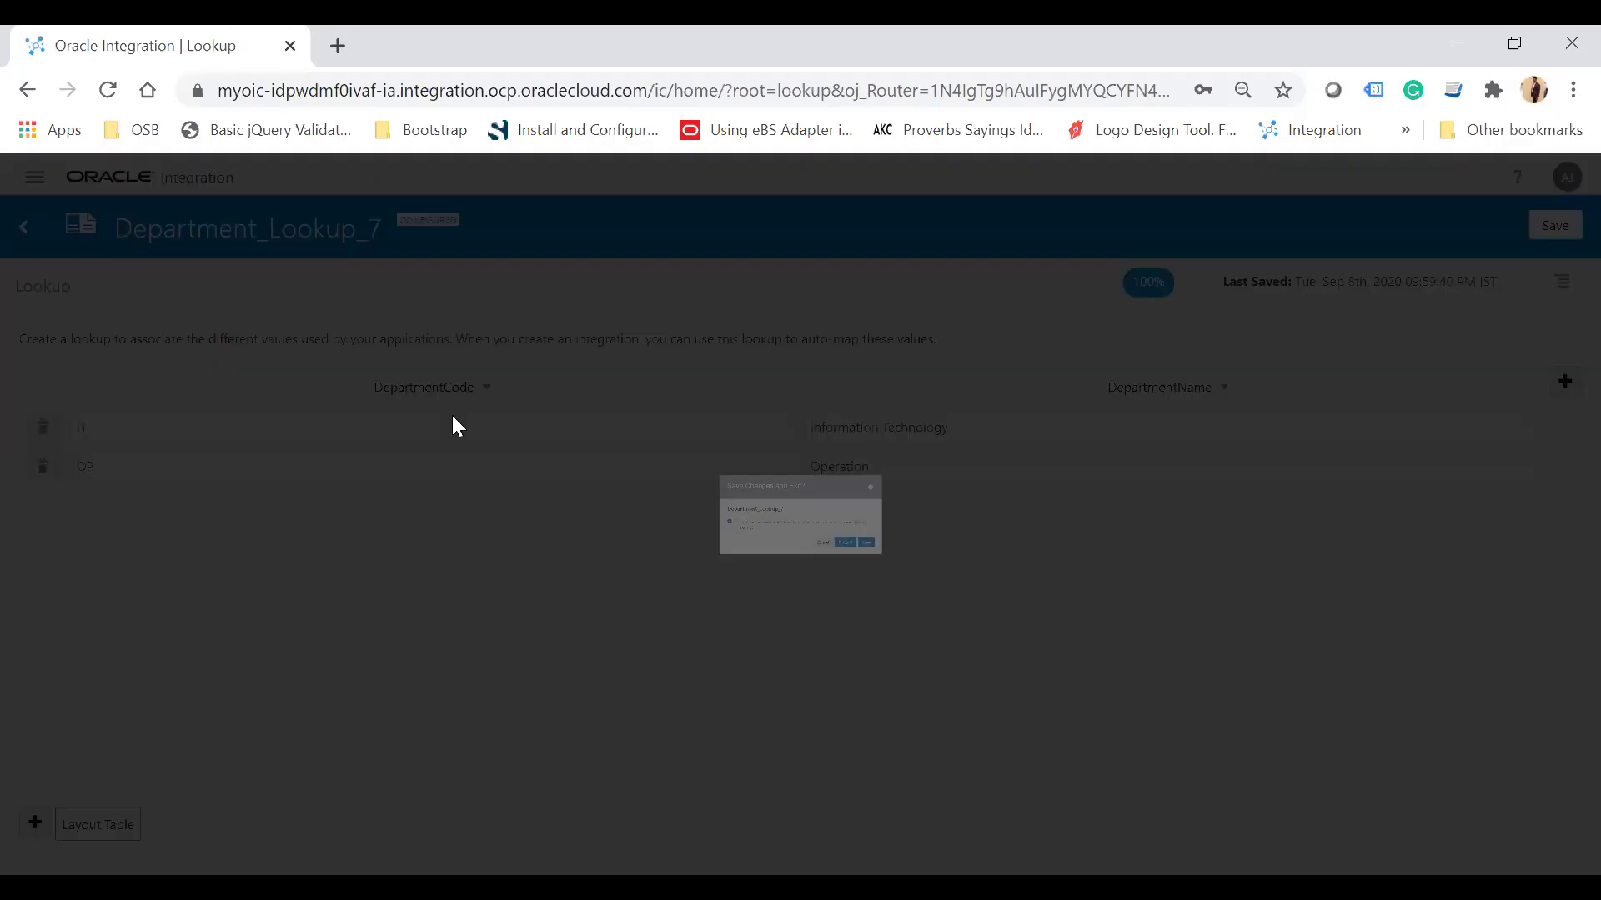
click(953, 602)
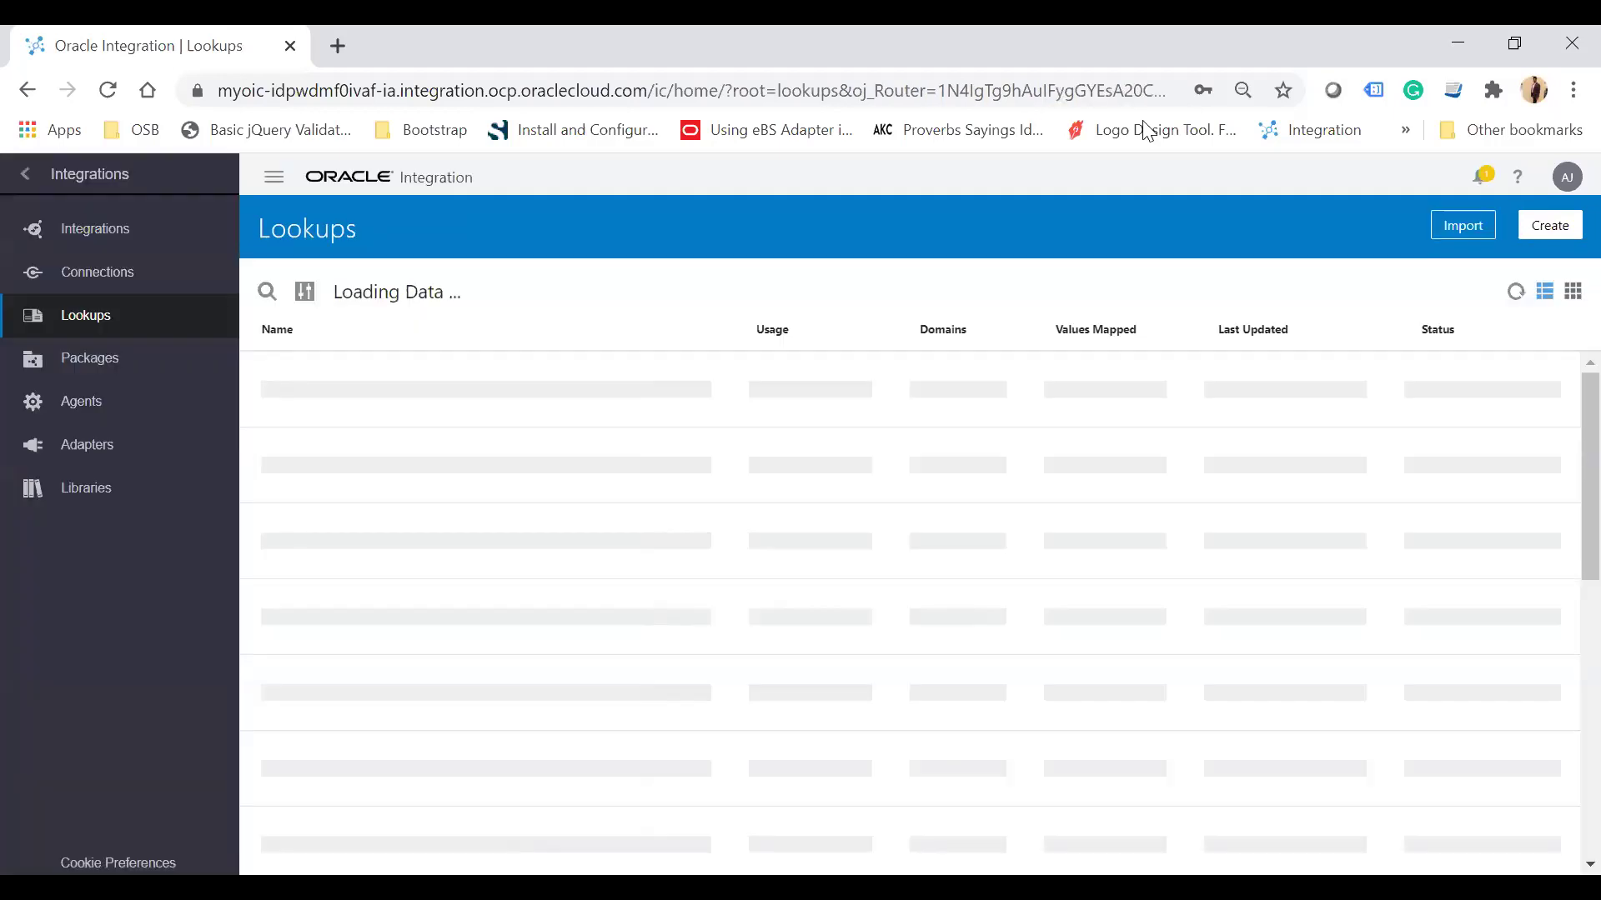
Switch to Postman, delete the OP row from the JSON request body and send the PUT request for Department_Lookup_7
key(alt+Tab)
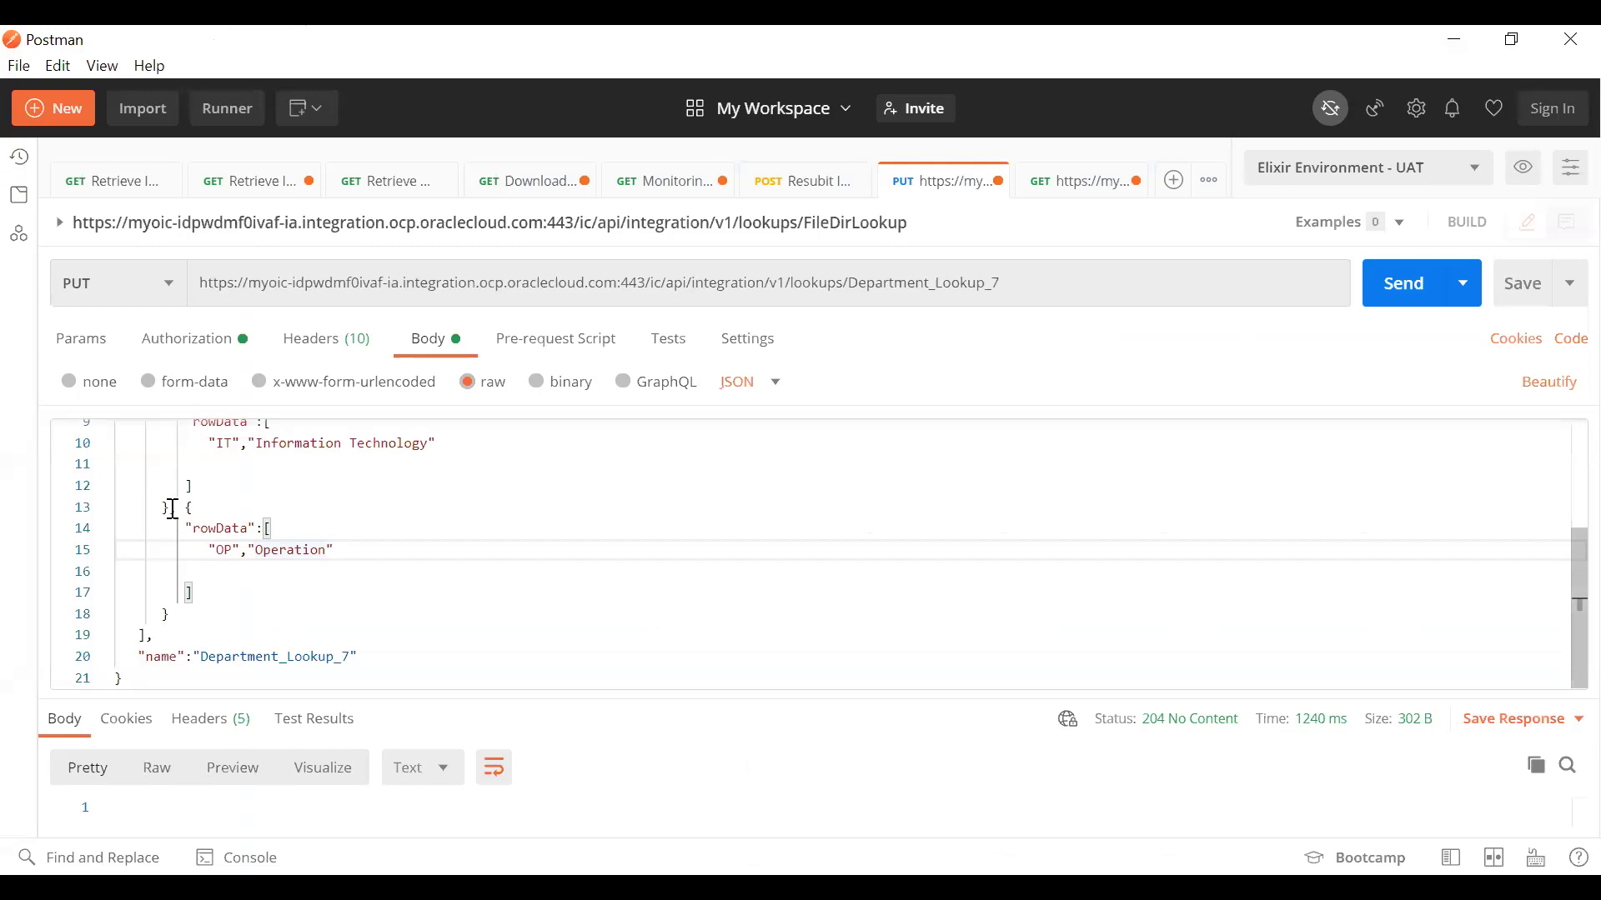
drag(172, 509, 214, 593)
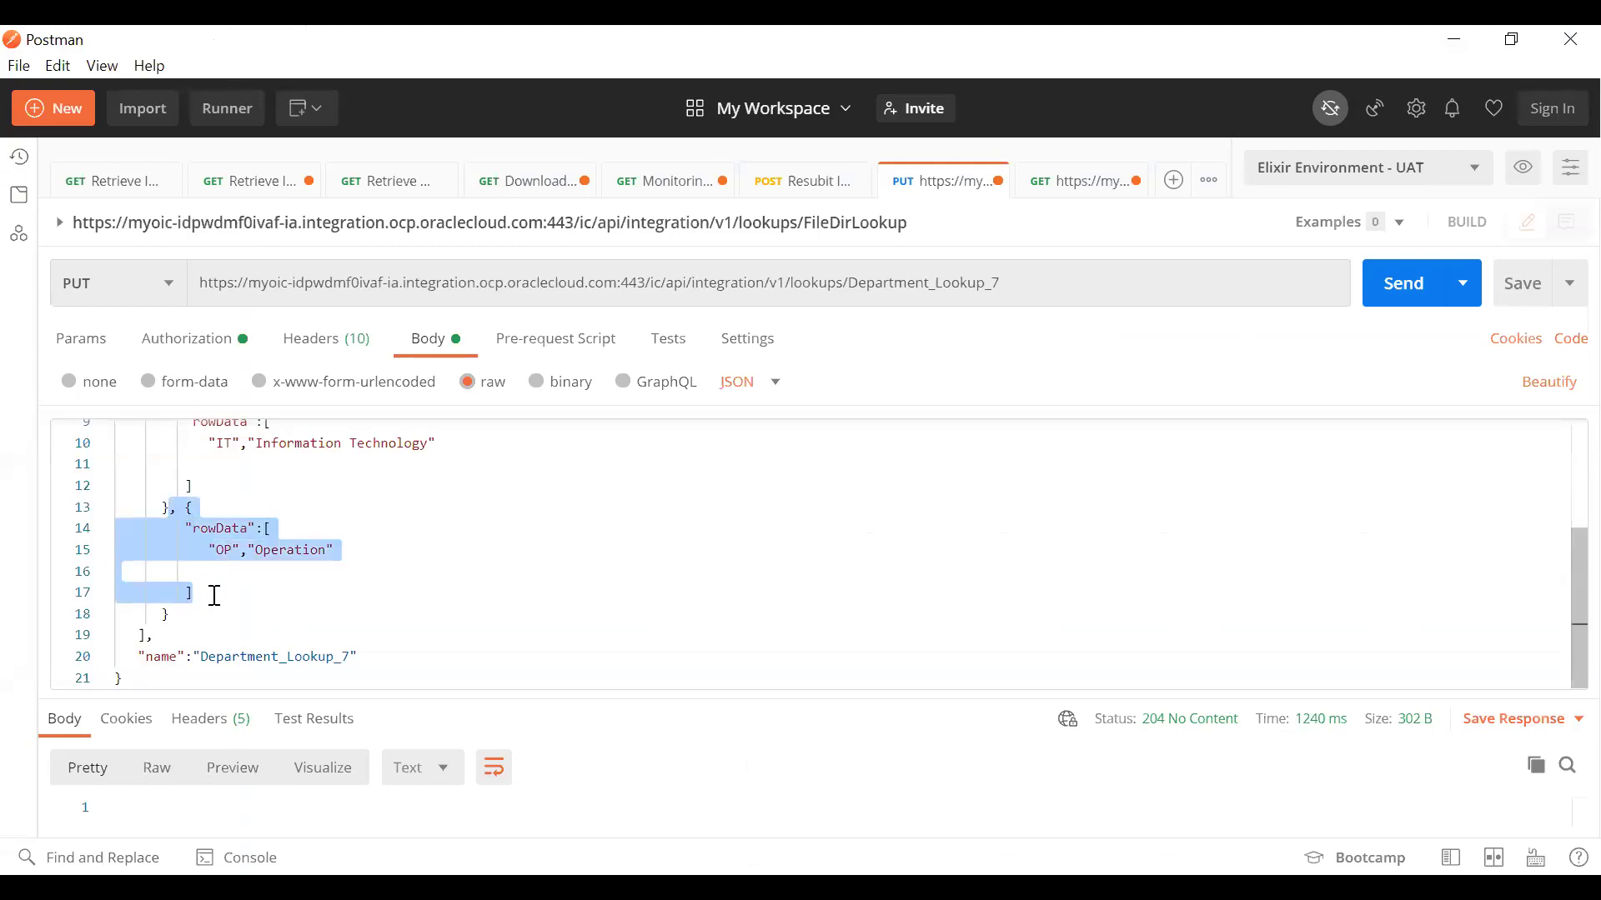
key(BackSpace)
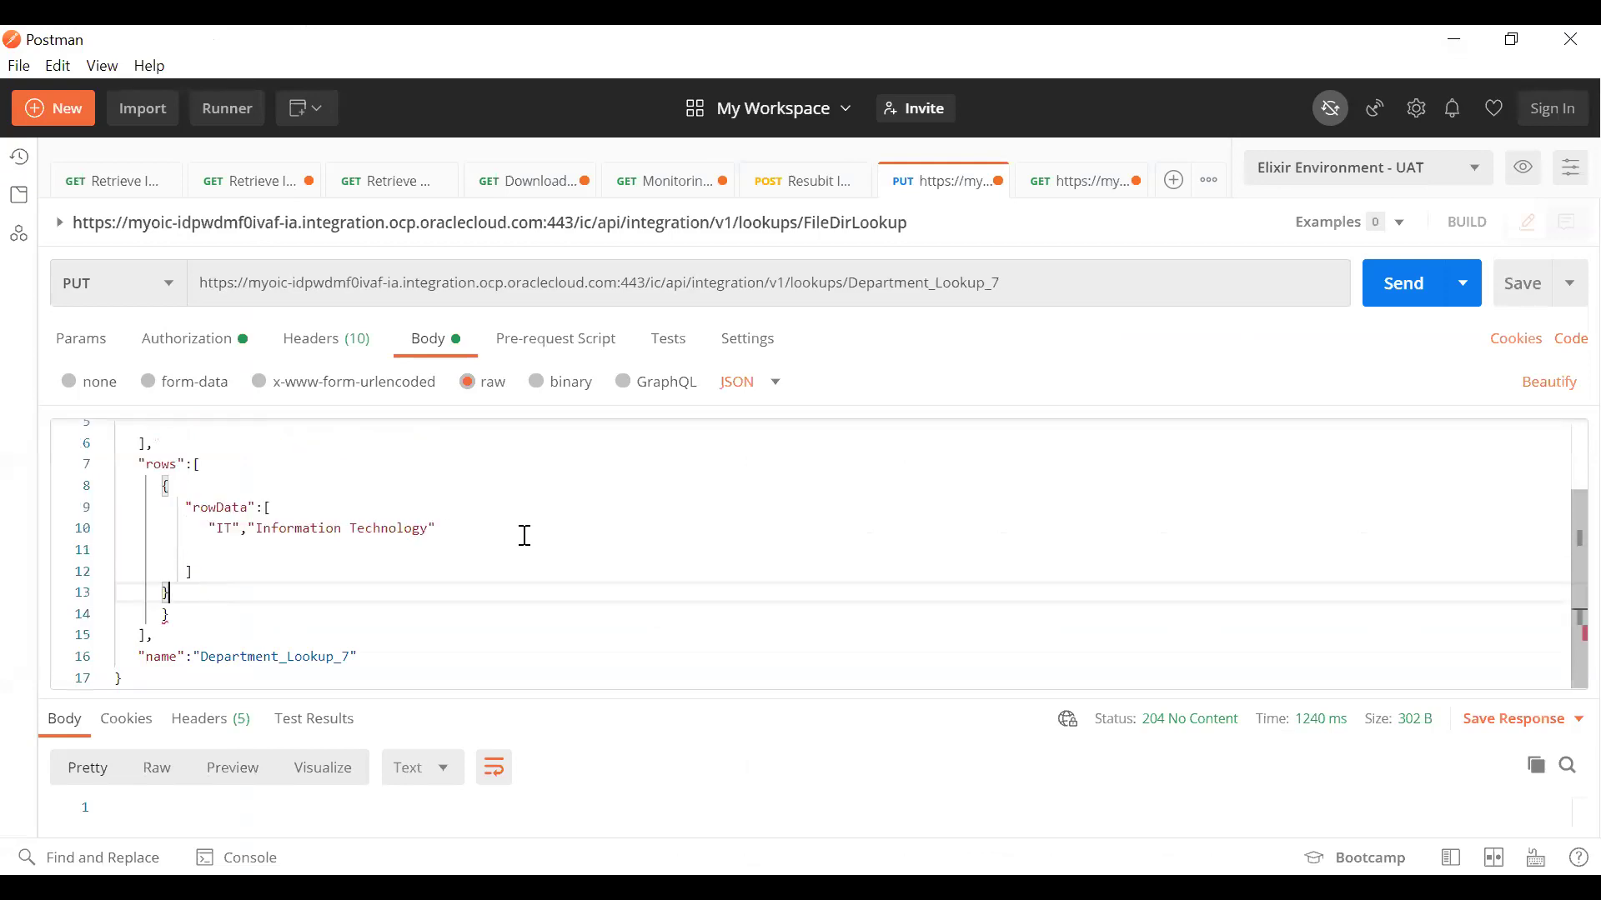
click(193, 627)
click(173, 619)
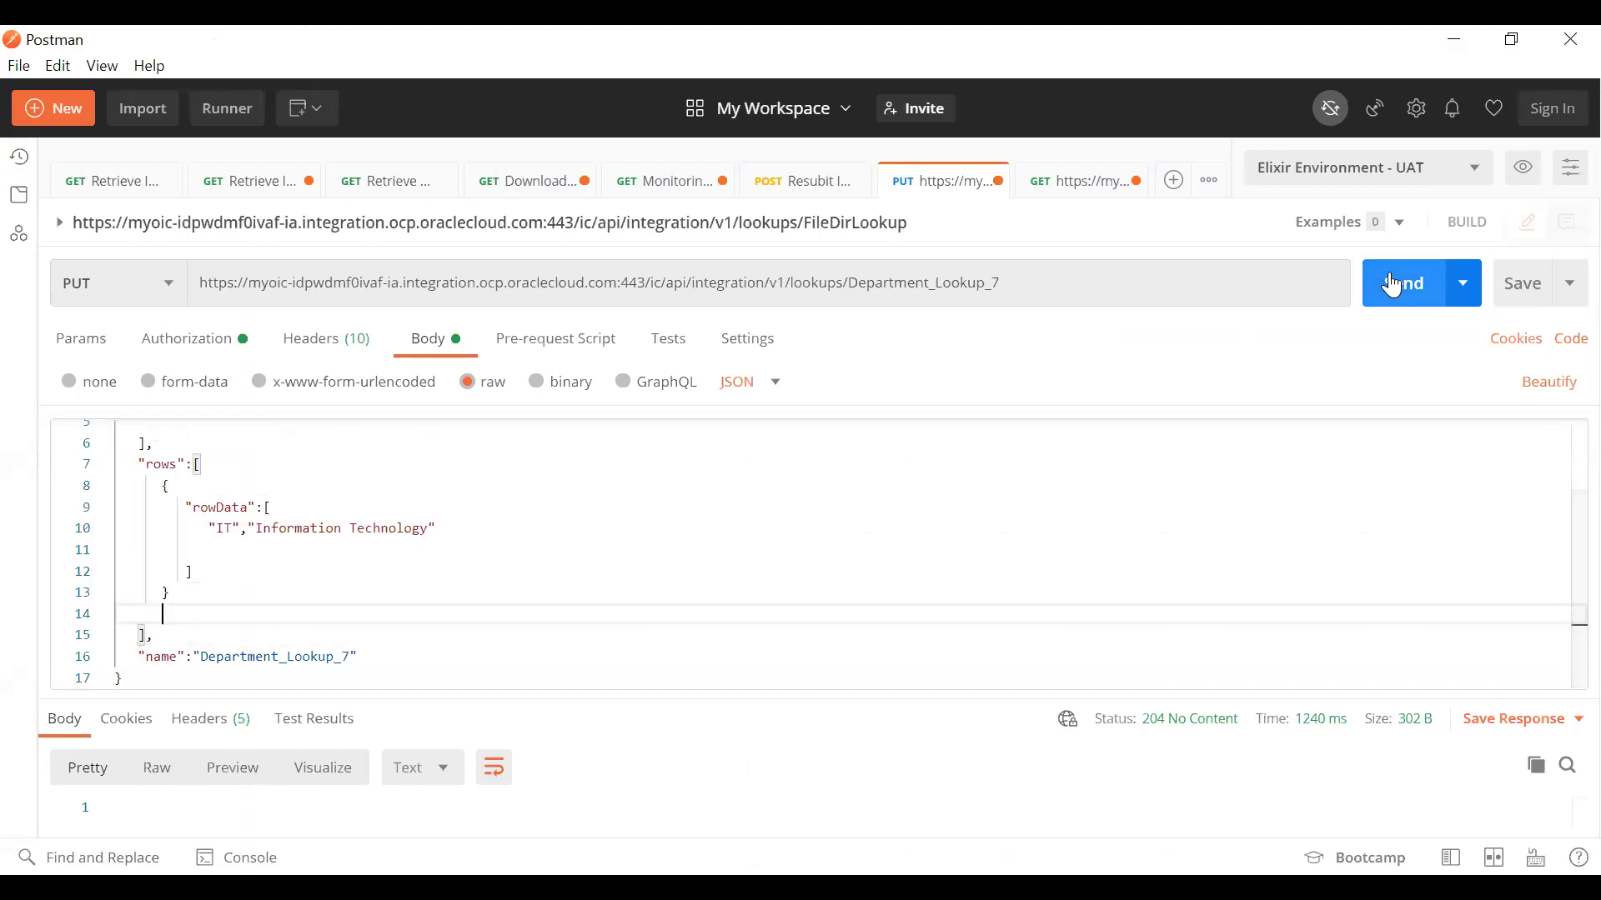
click(1393, 286)
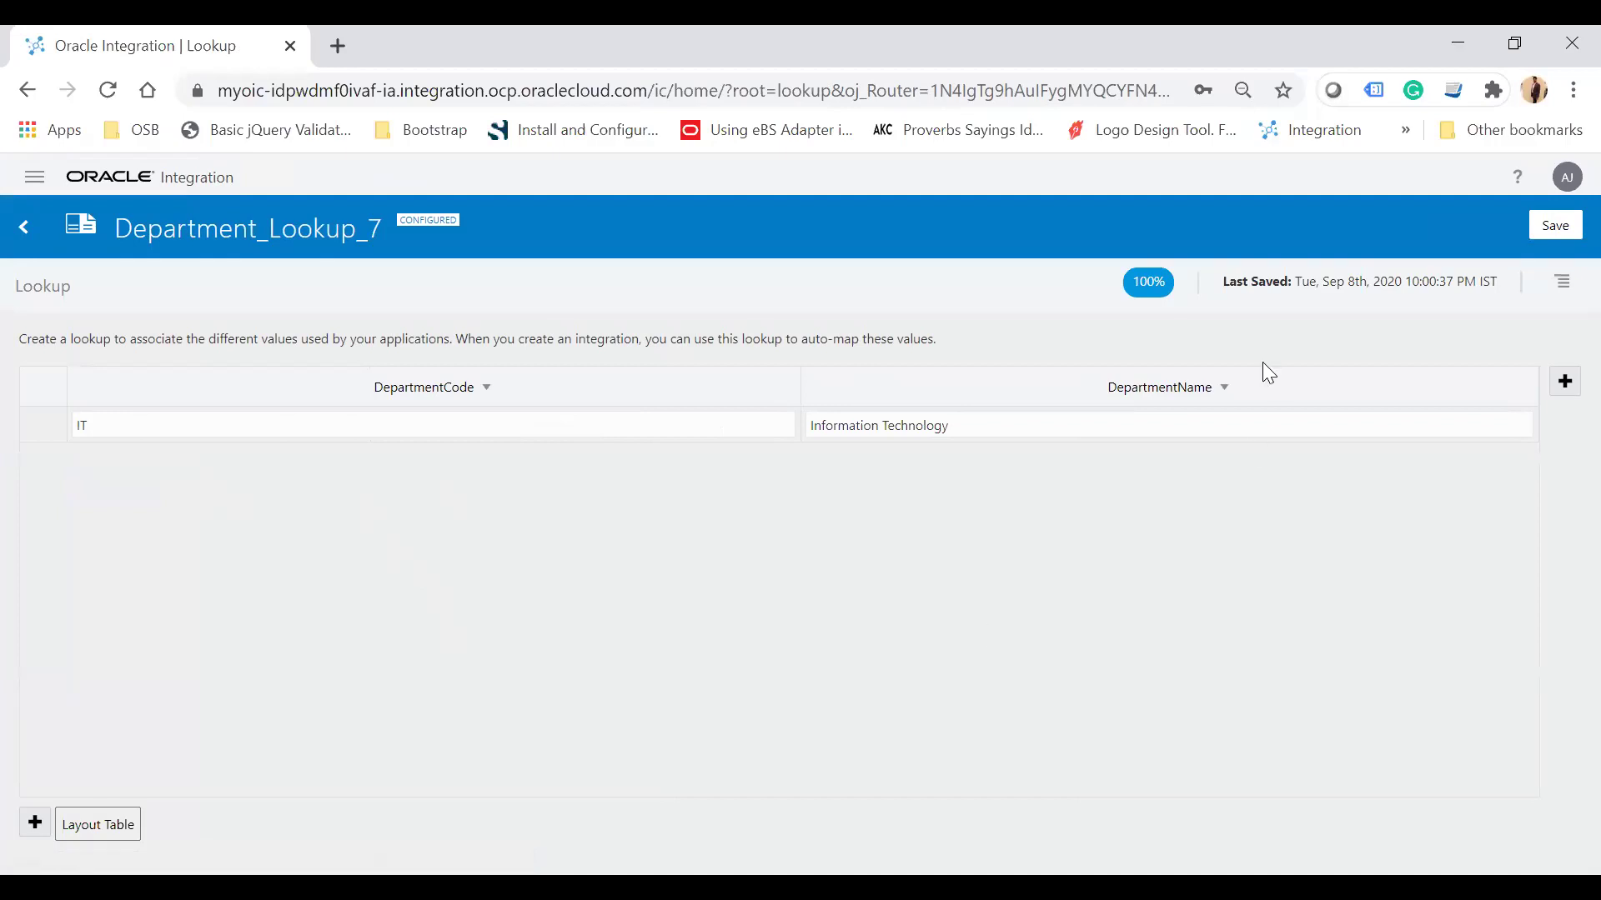
Return to Postman and remove the DepartmentName column from the columns array in the JSON request body
key(alt+Tab)
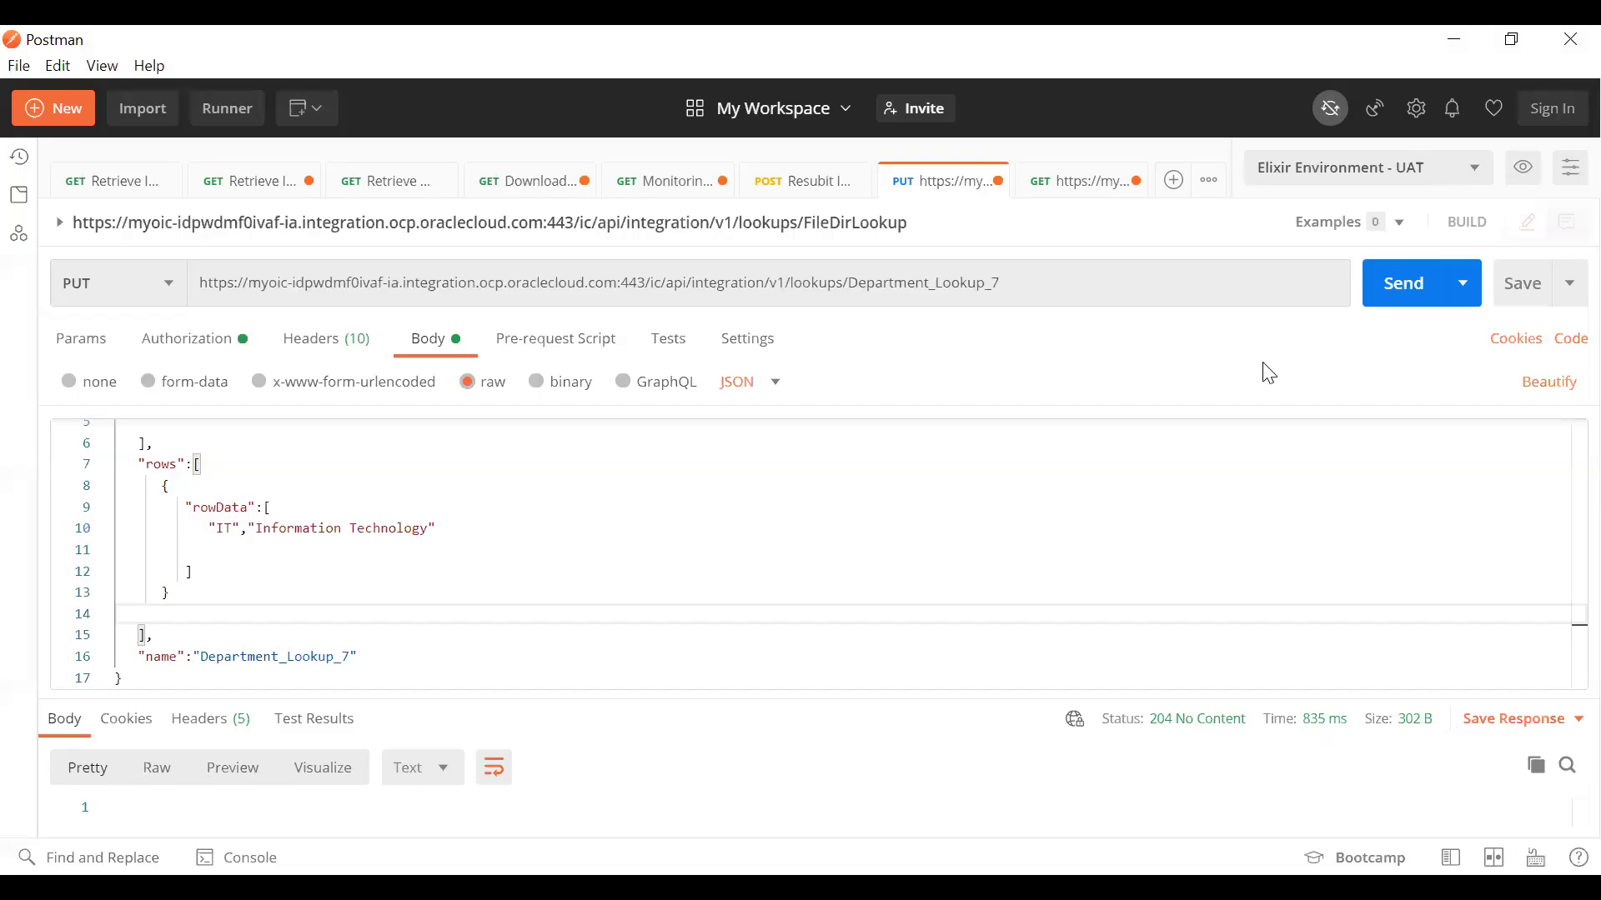
scroll(329, 519, up, 2)
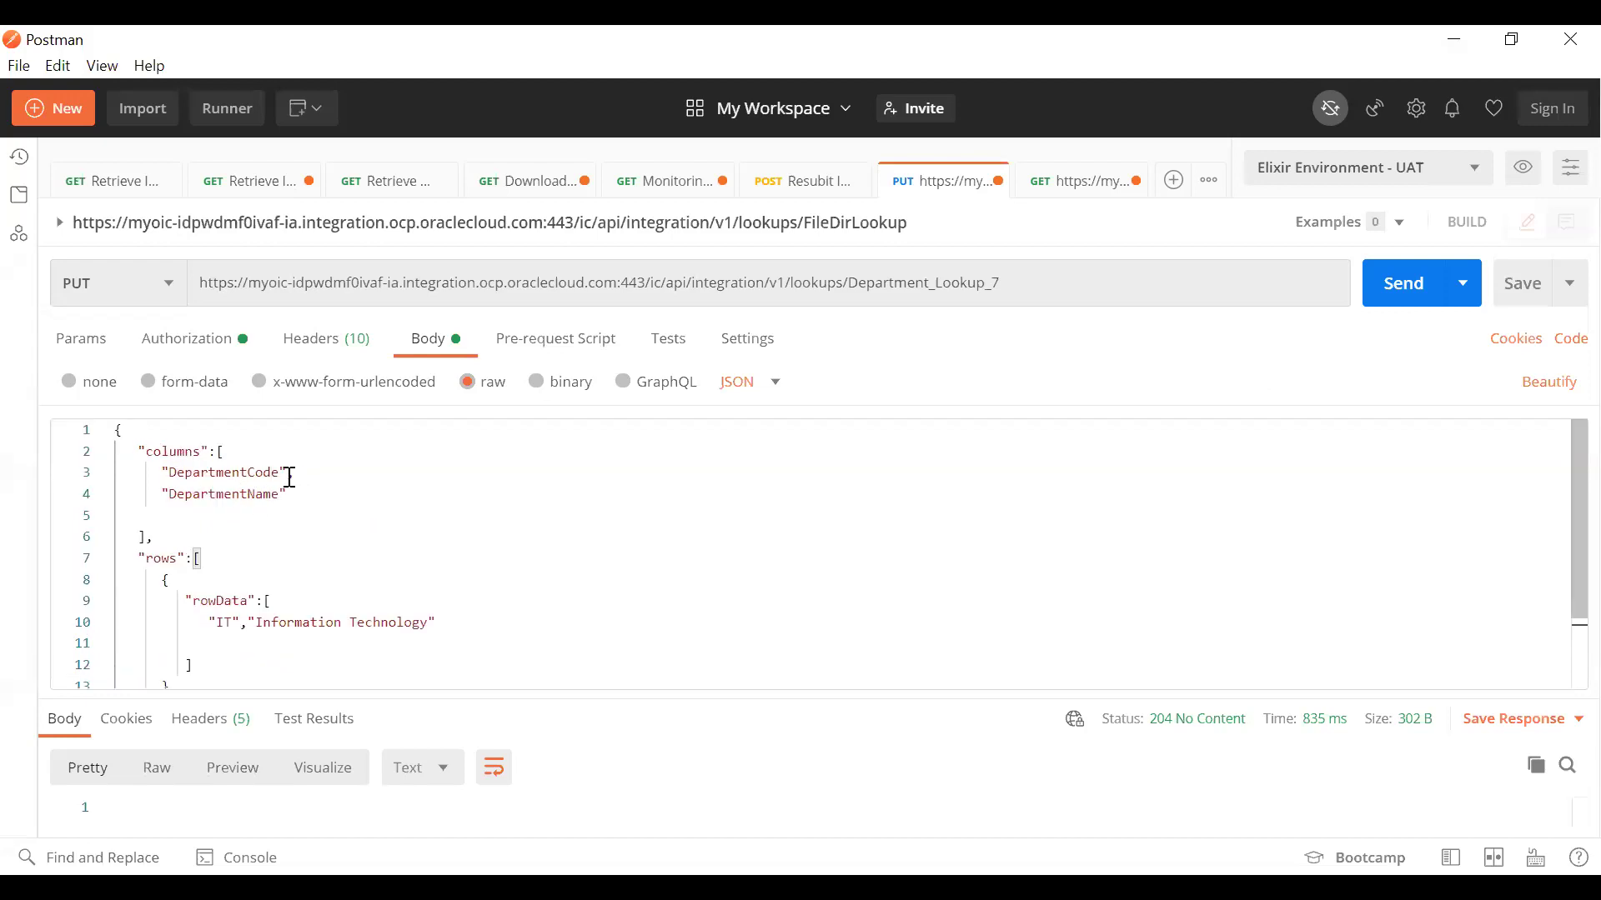
drag(289, 474, 315, 494)
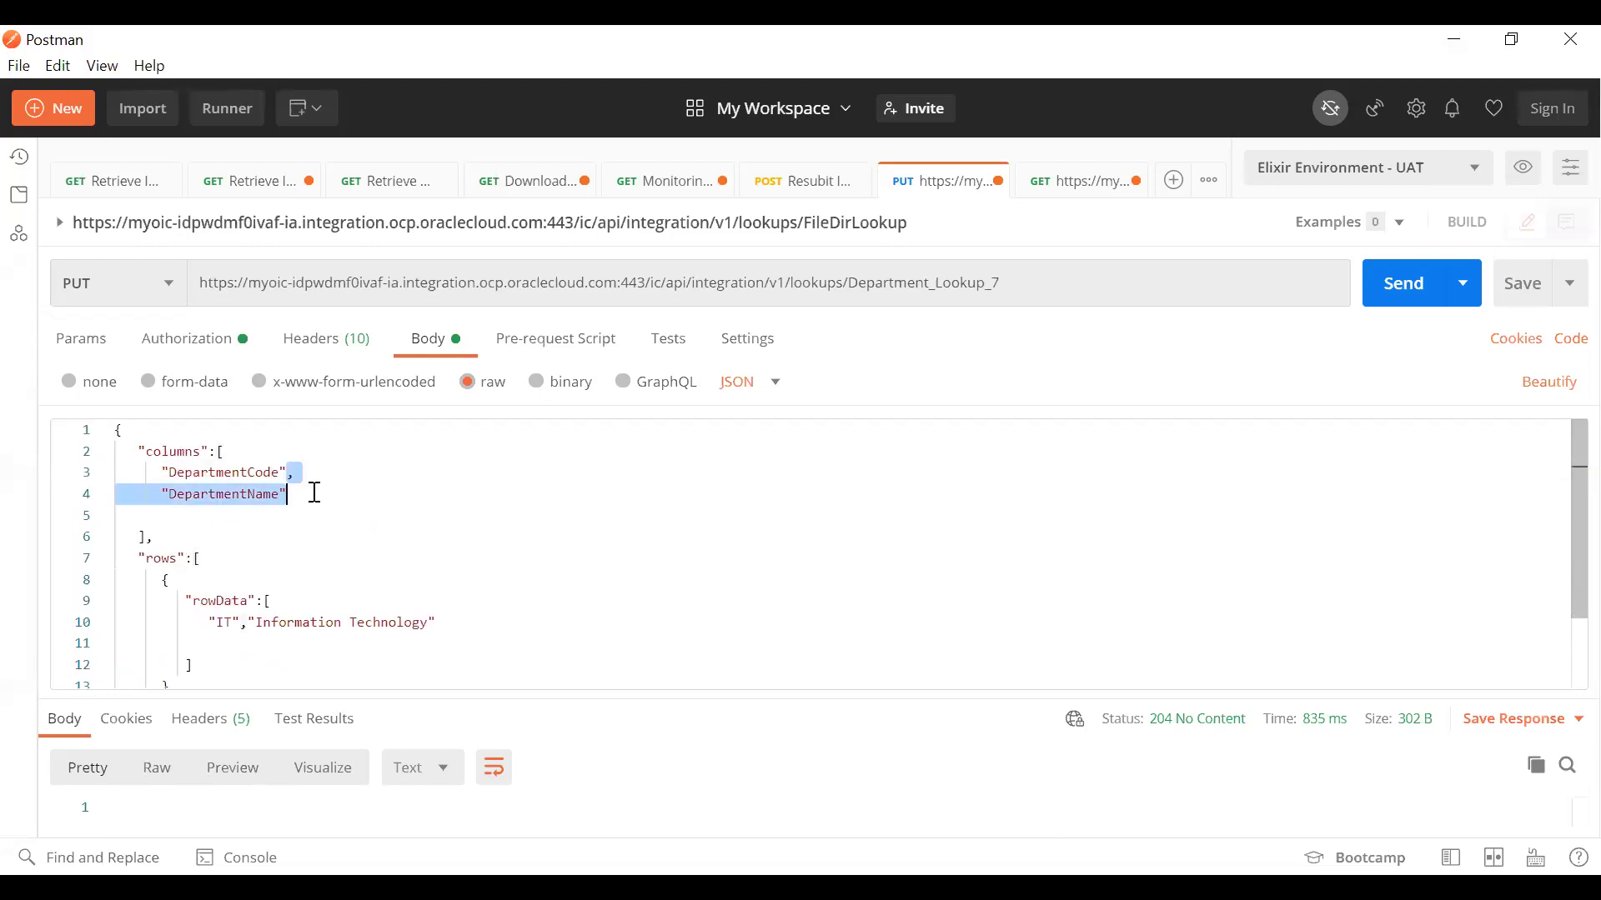
key(BackSpace)
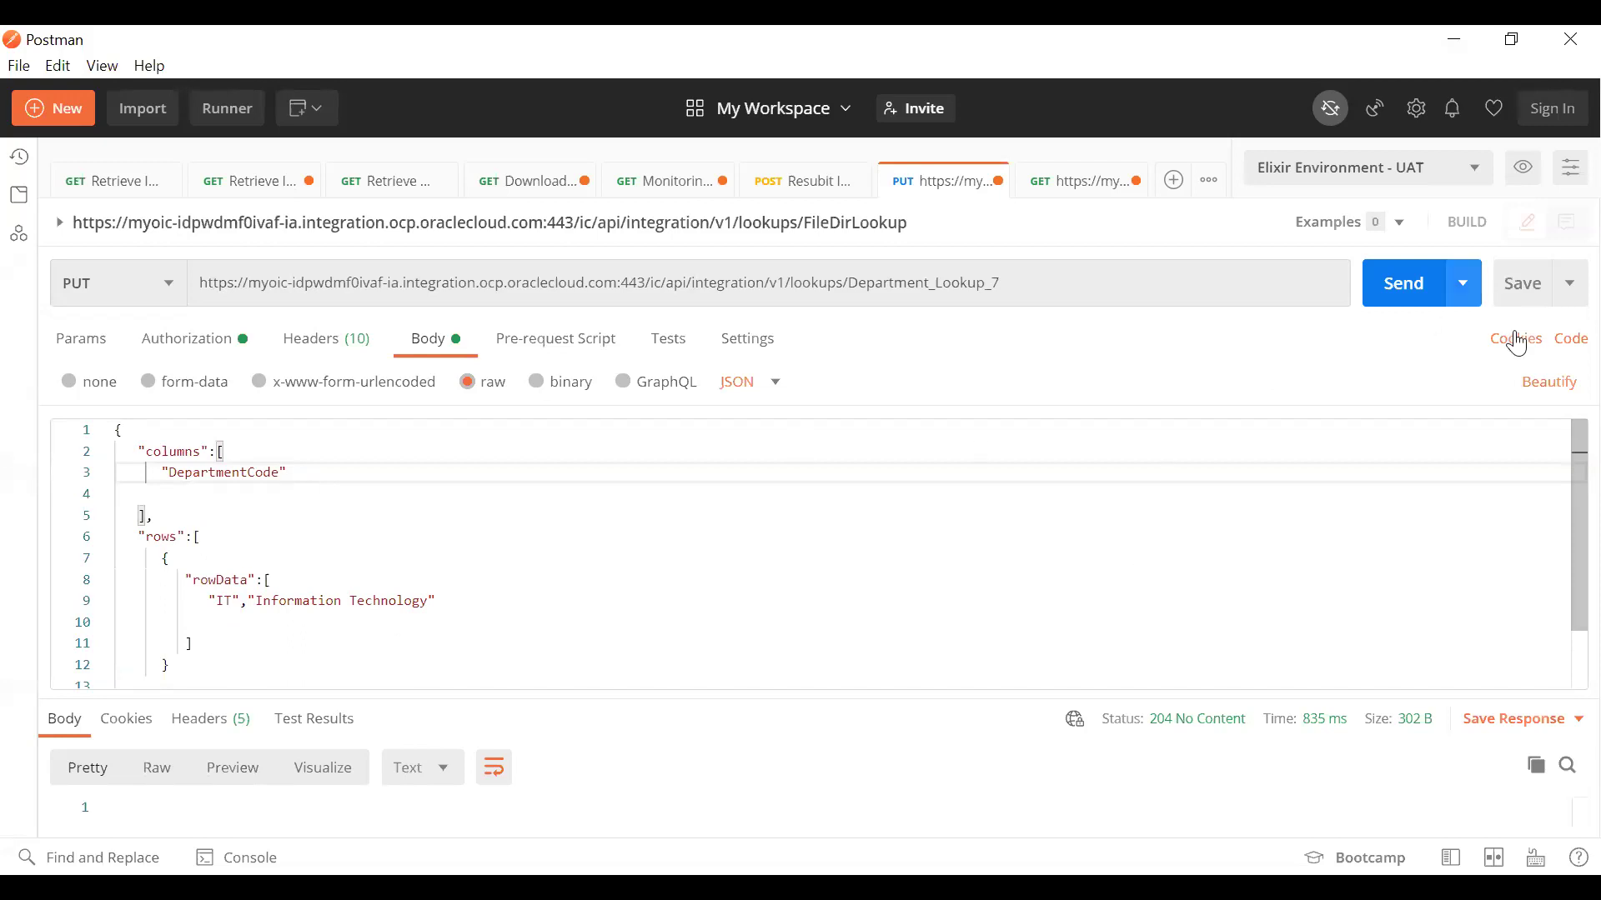
Send the PUT request for Department_Lookup_7 with the single-column body and resend it once
click(1396, 287)
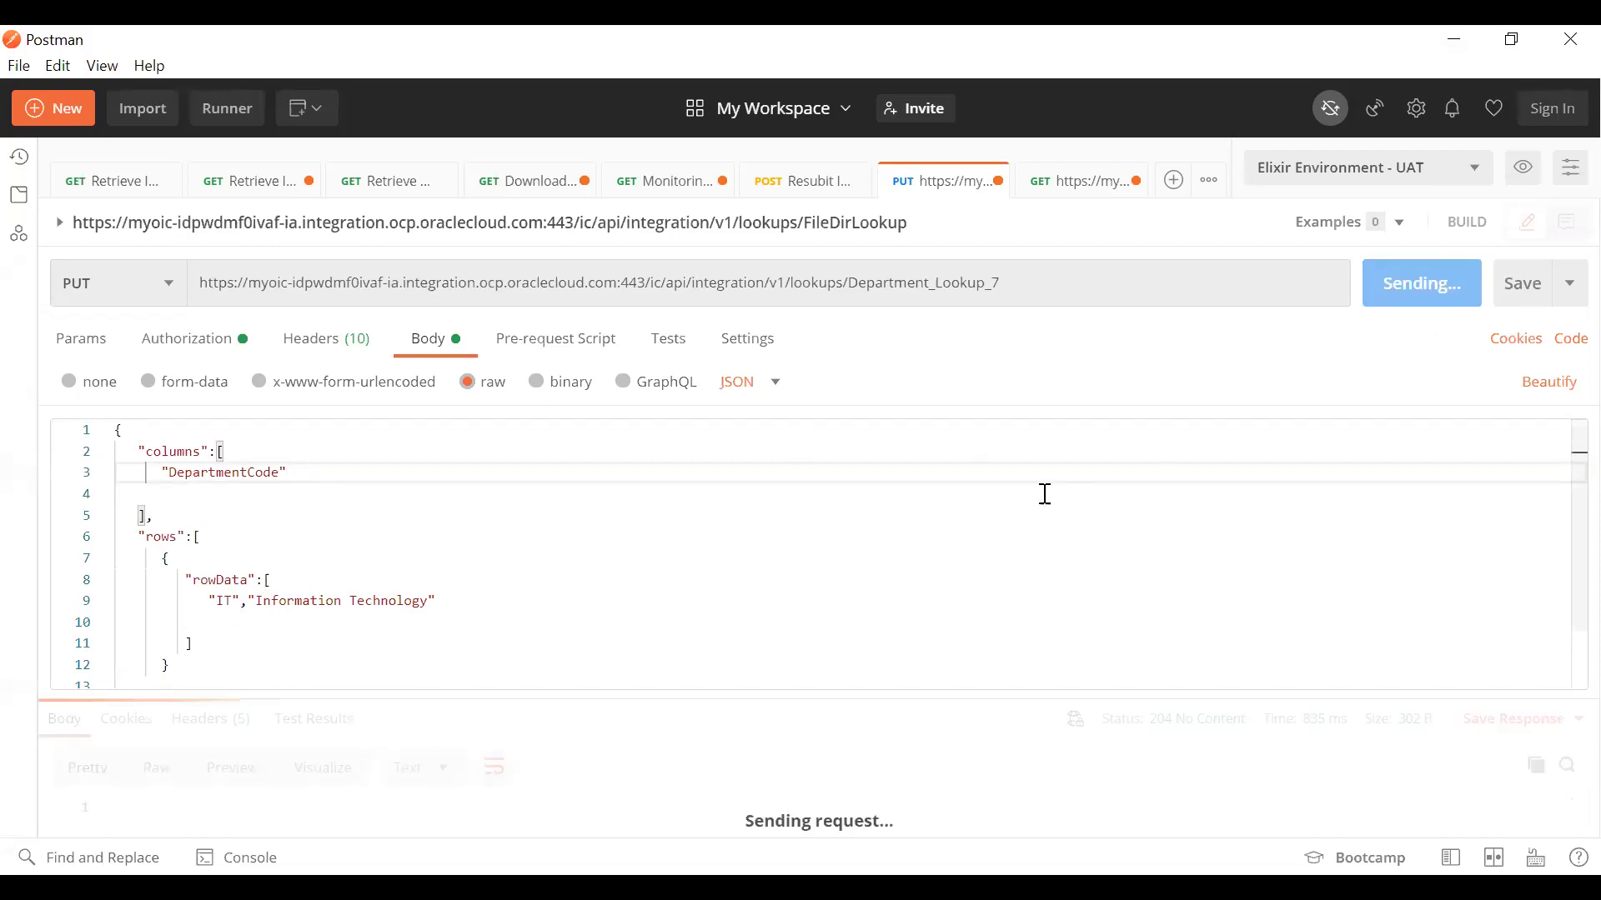
scroll(1045, 494, down, 2)
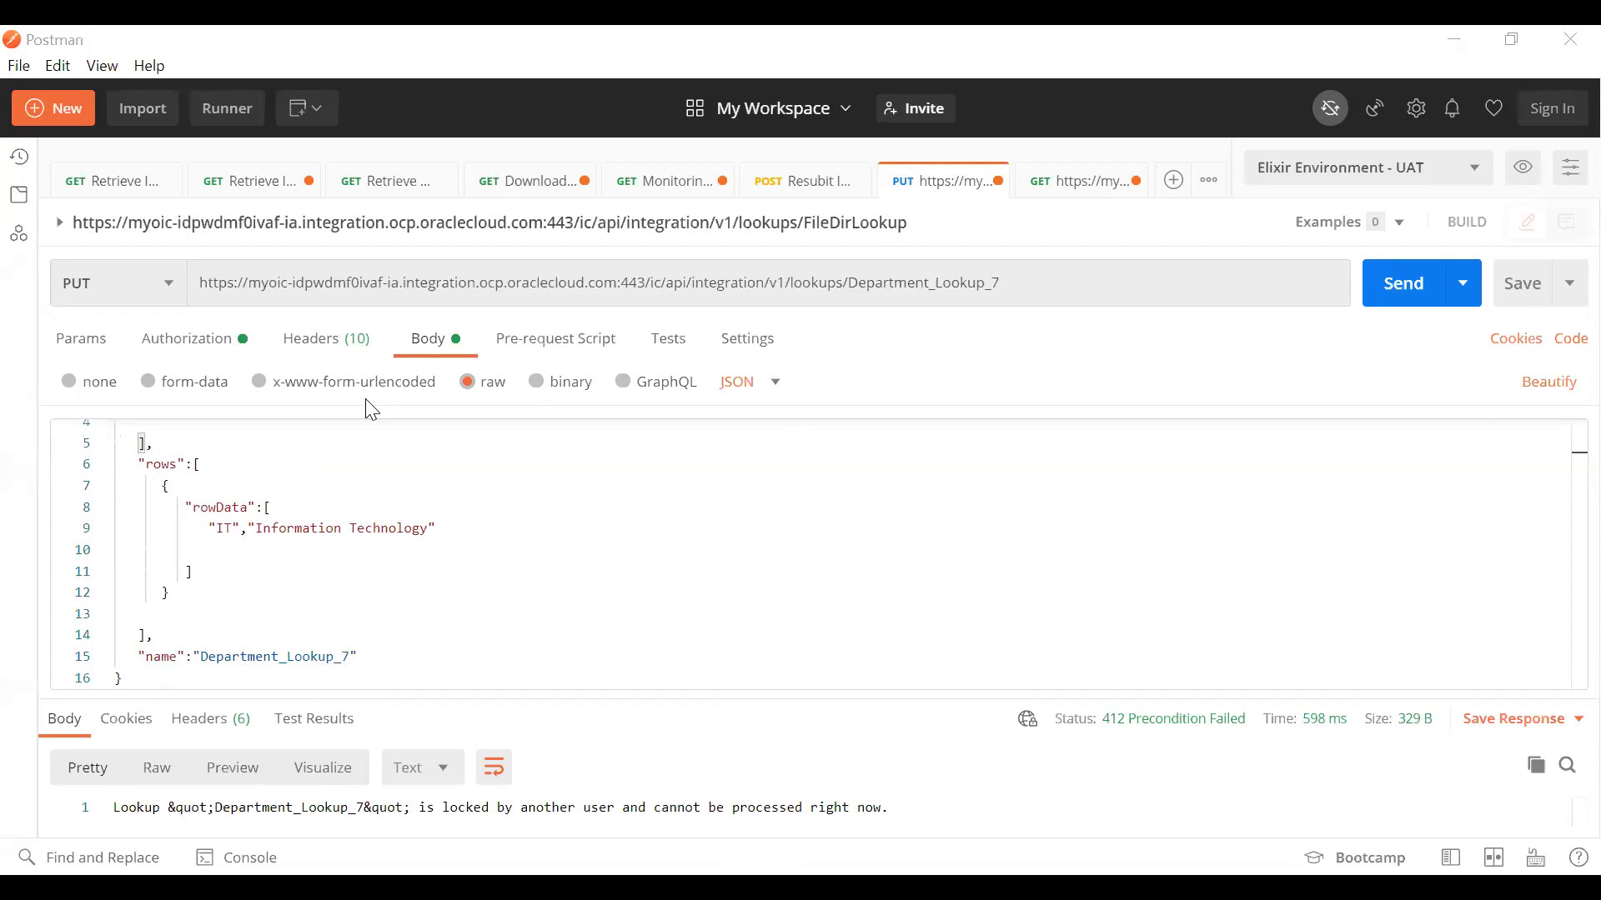
click(1073, 554)
key(ctrl+Return)
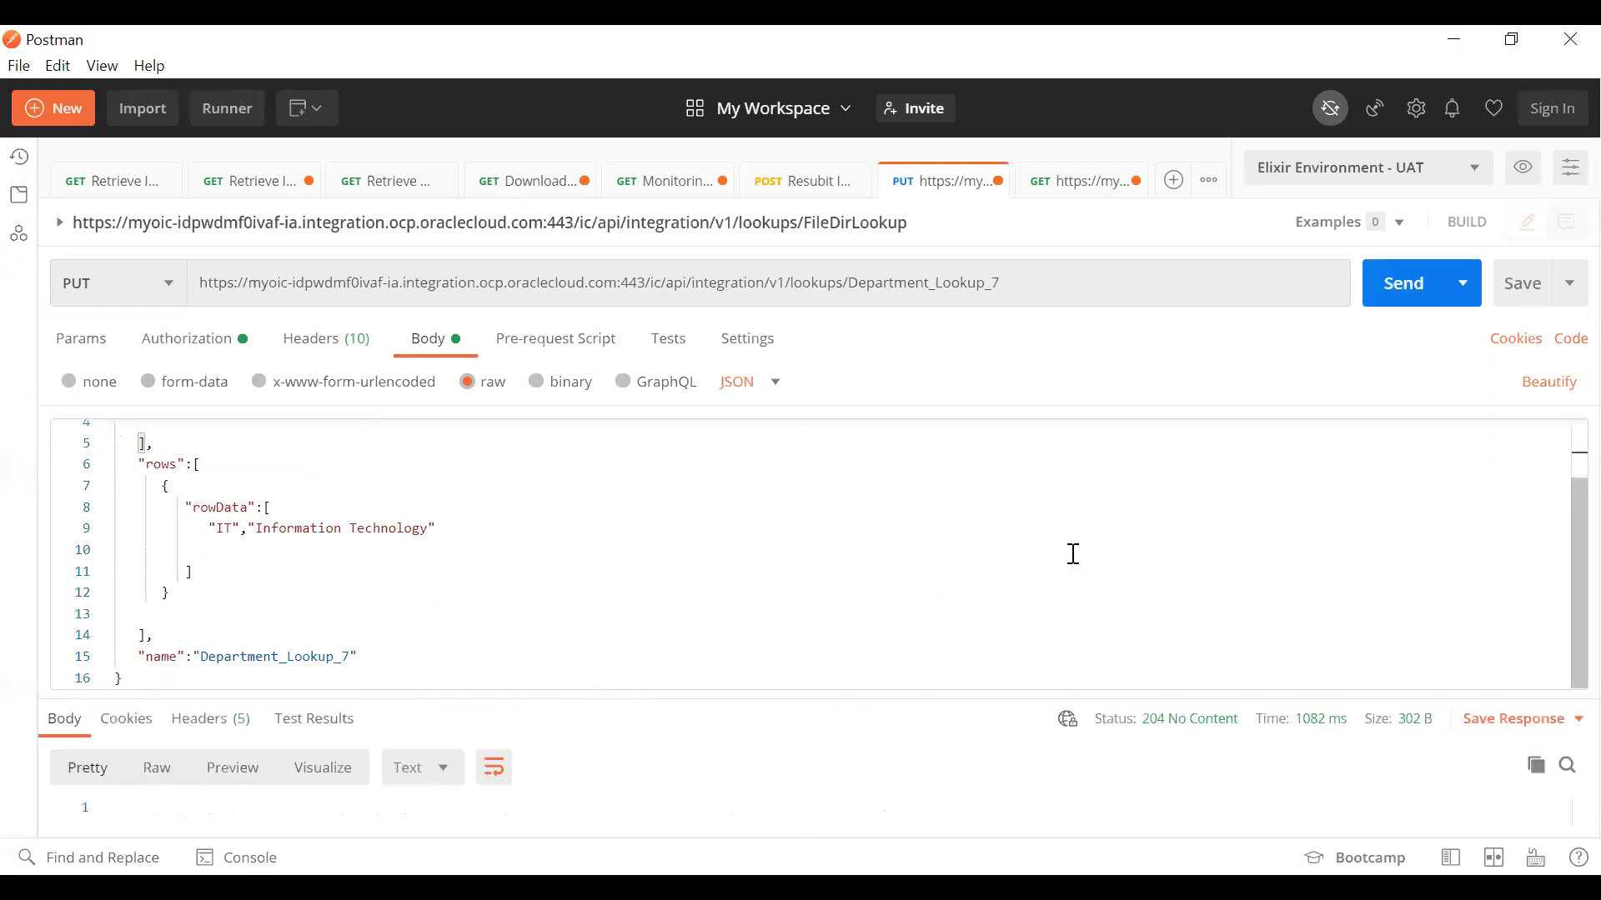
mouse_move(1154, 723)
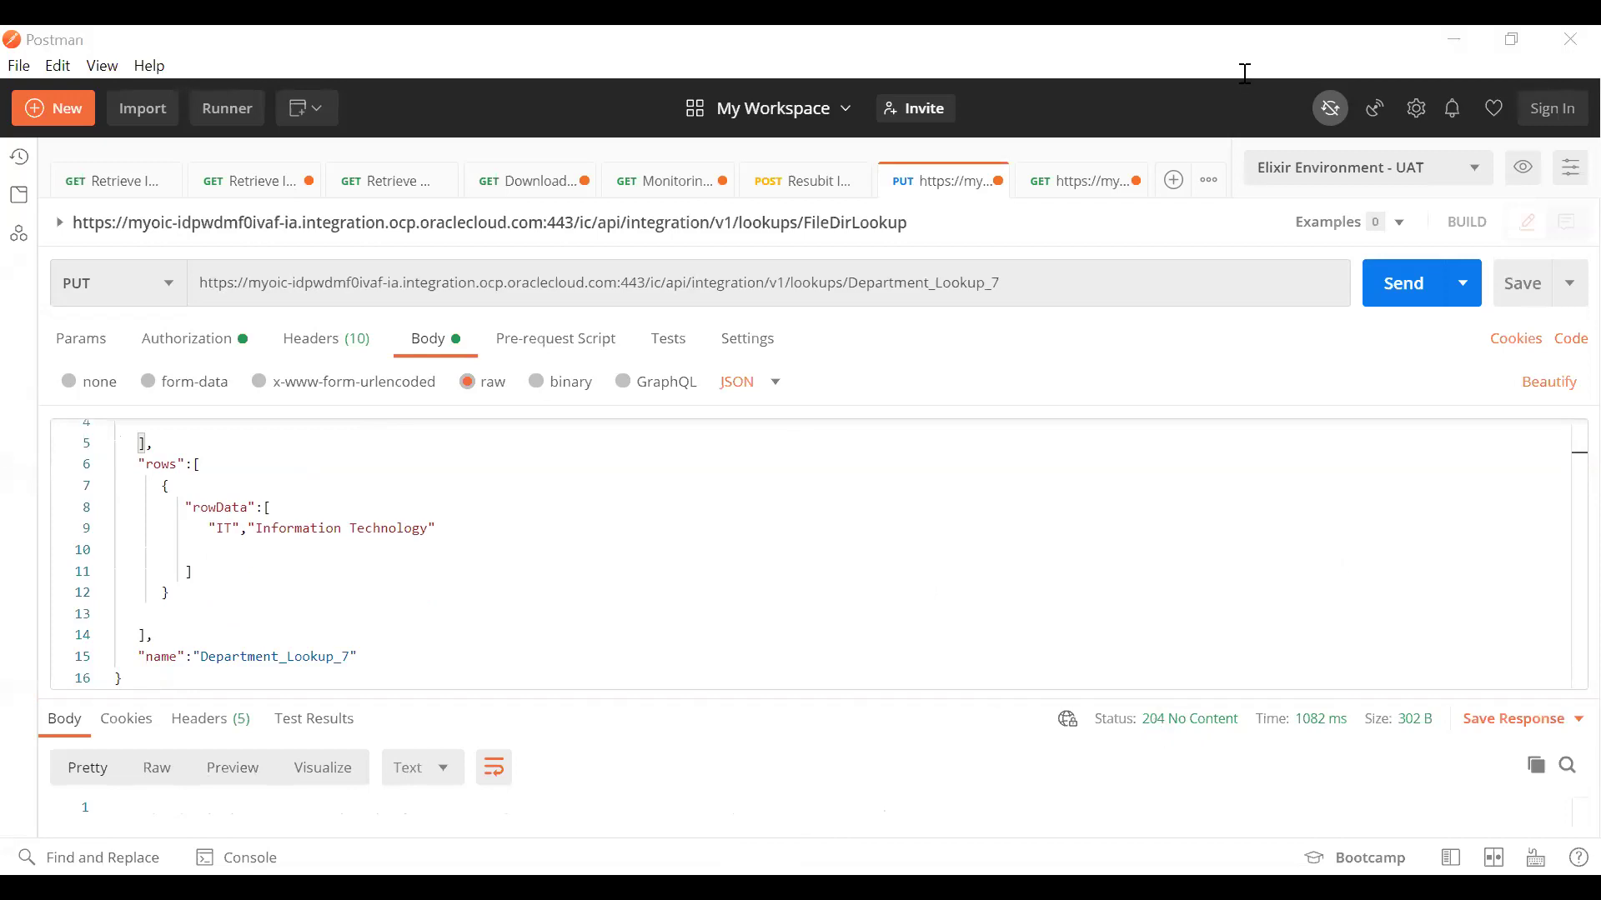
Switch to Oracle Integration in the browser and open the Department_Lookup_7 lookup to check its columns
key(alt+Tab)
click(583, 329)
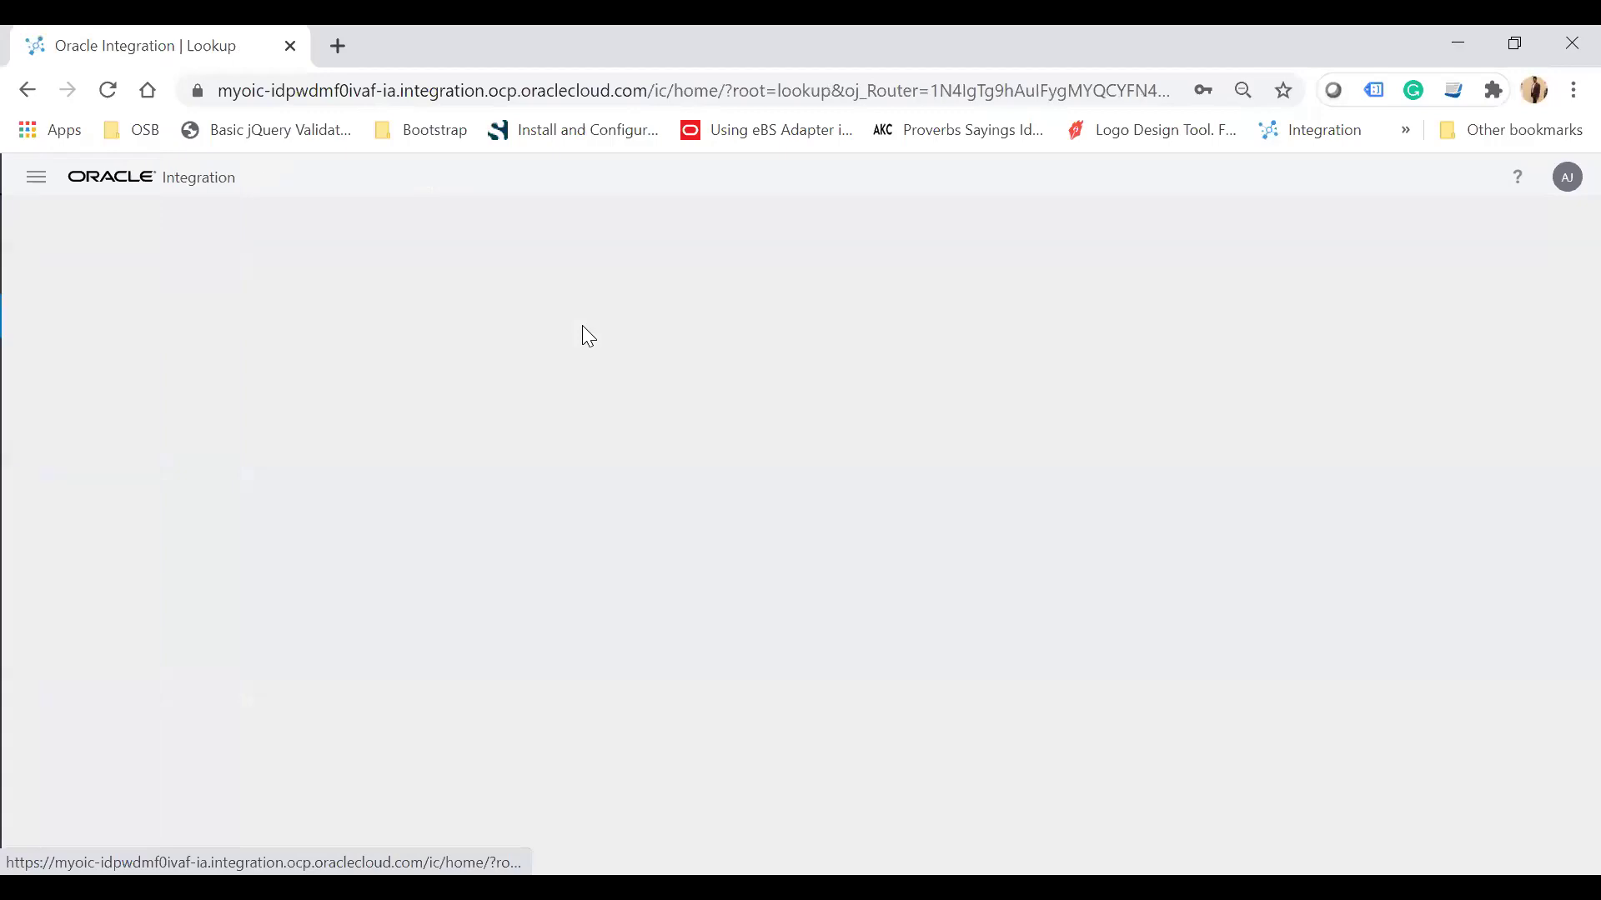